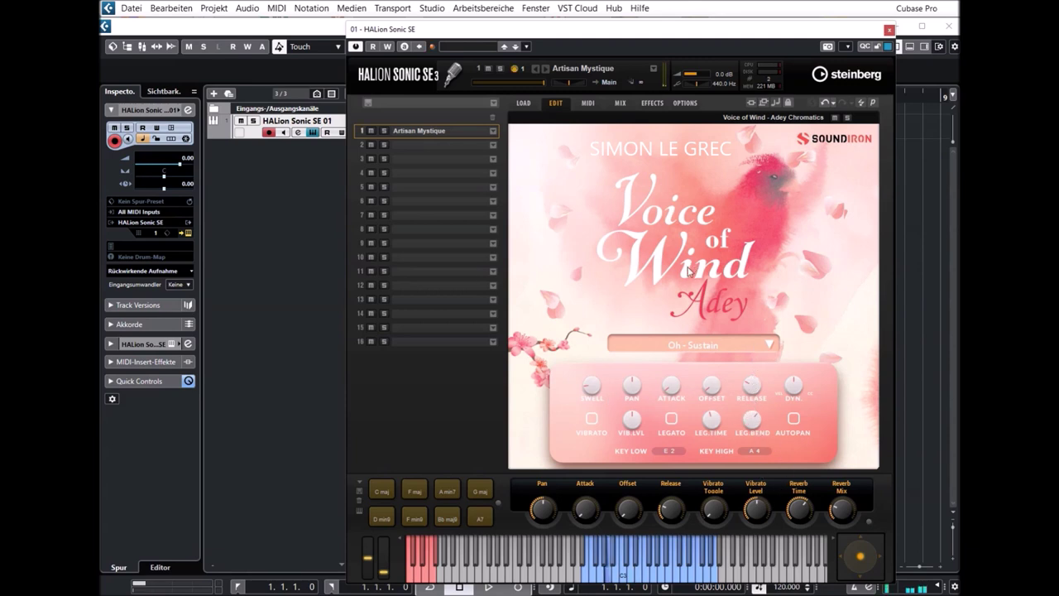
# - Switch the Artisan Mystique articulation to Ee - Sustain, then to Mm - Sustain
pyautogui.click(761, 347)
pyautogui.click(701, 370)
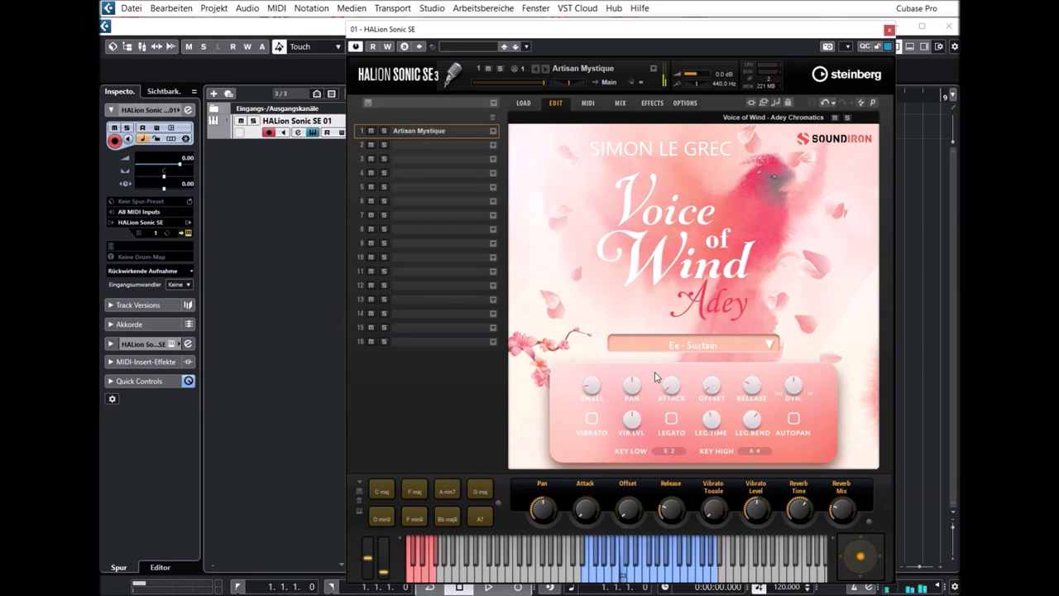
pyautogui.click(733, 348)
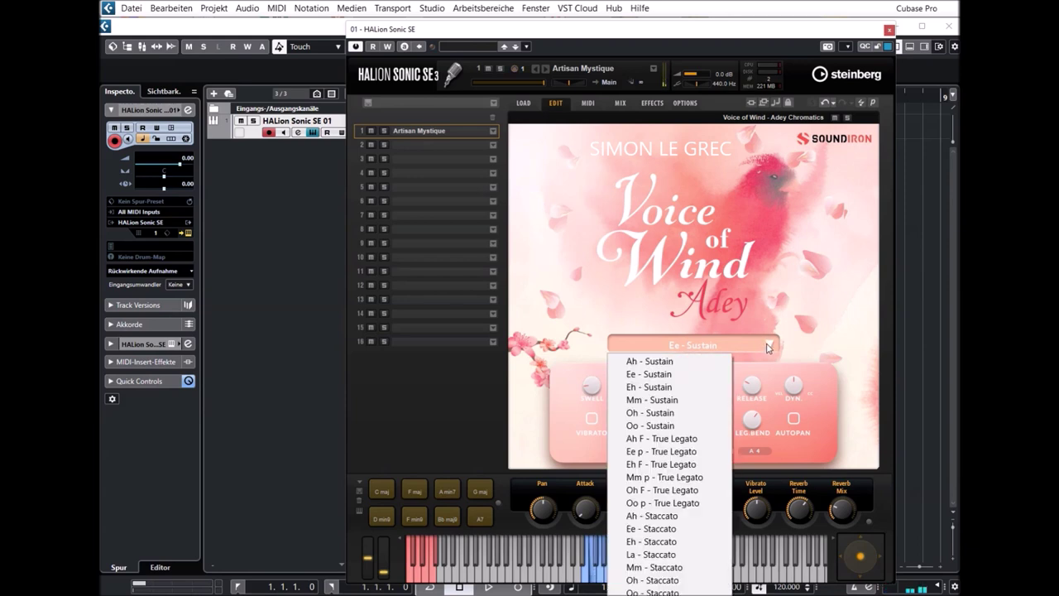
pyautogui.click(658, 403)
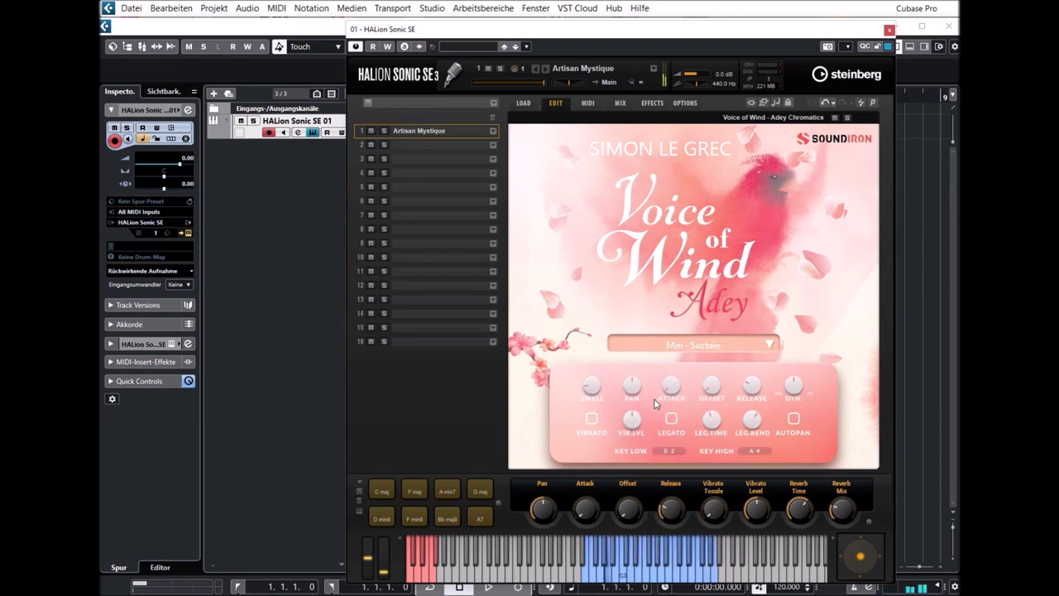
# - Select the Ah F - True Legato articulation and audition it with the C maj, D min9 and F maj chord pads
pyautogui.click(688, 351)
pyautogui.click(667, 439)
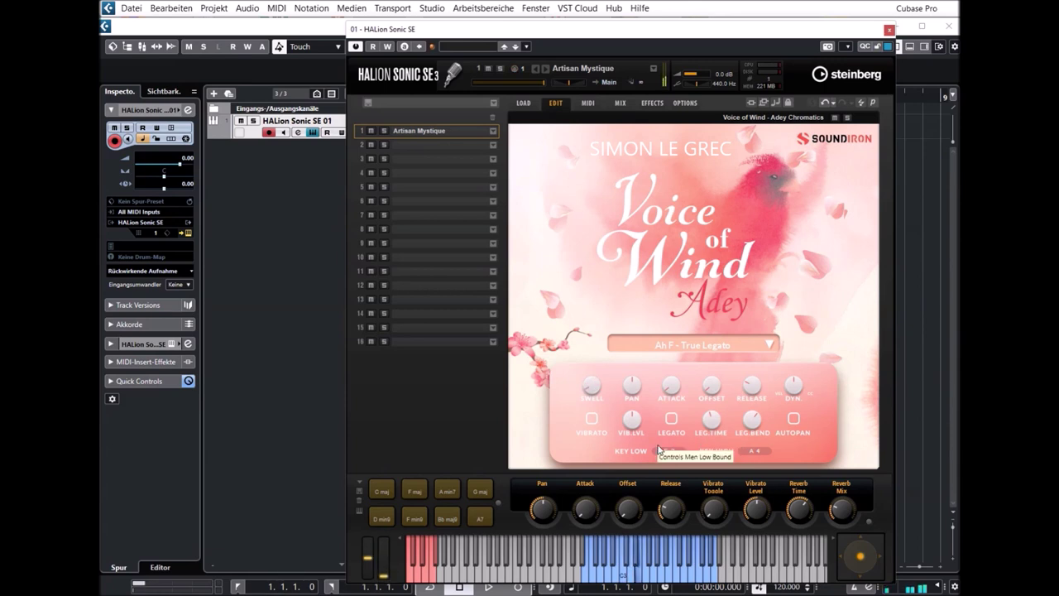
pyautogui.click(383, 494)
pyautogui.click(383, 517)
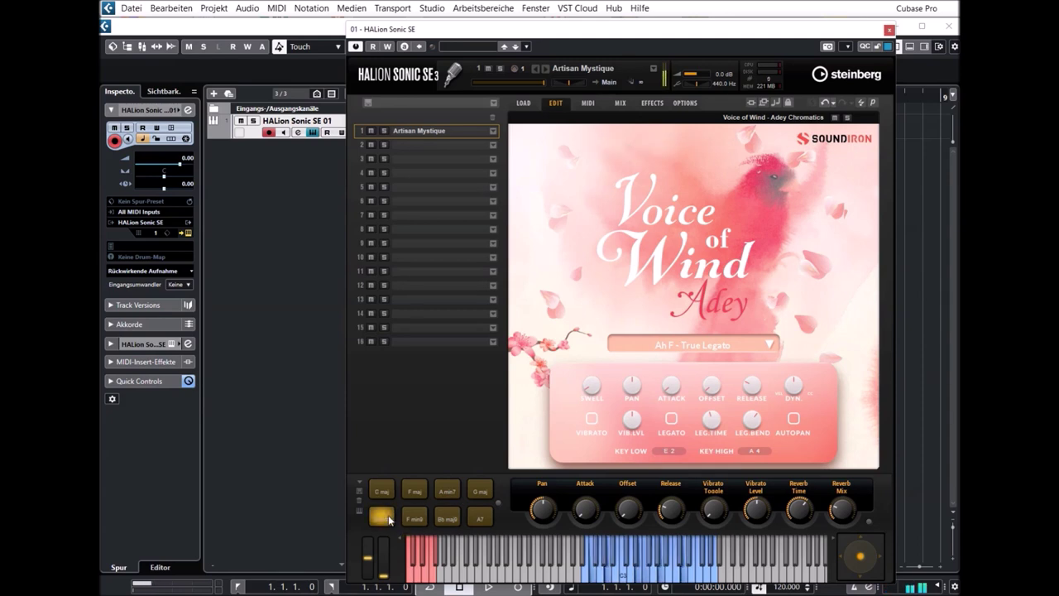
pyautogui.click(415, 491)
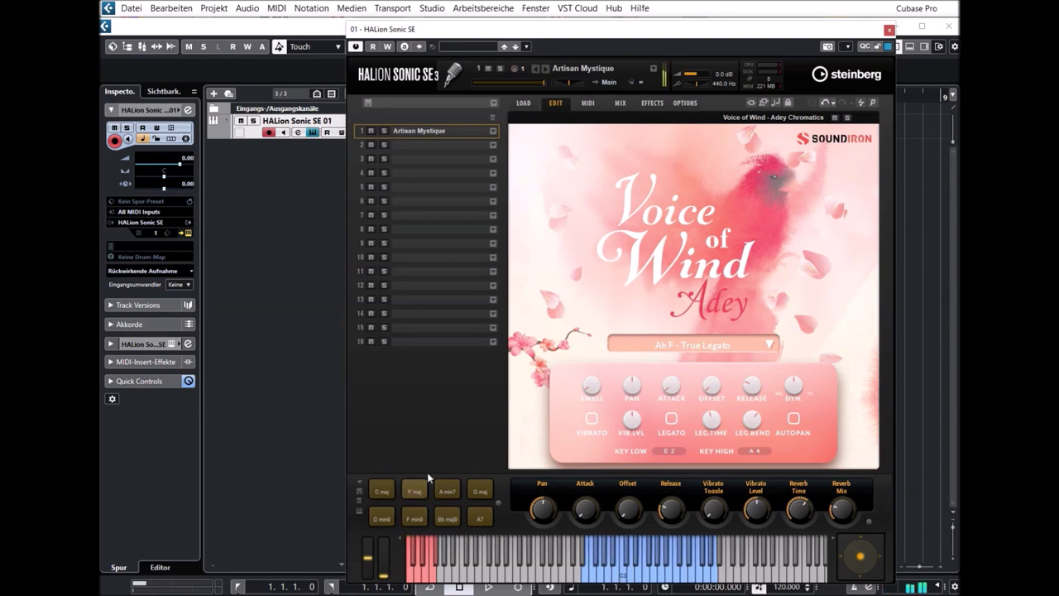
# - Select the Ah - Staccato articulation and audition it with the C maj, D min9 and F maj chord pads
pyautogui.click(675, 348)
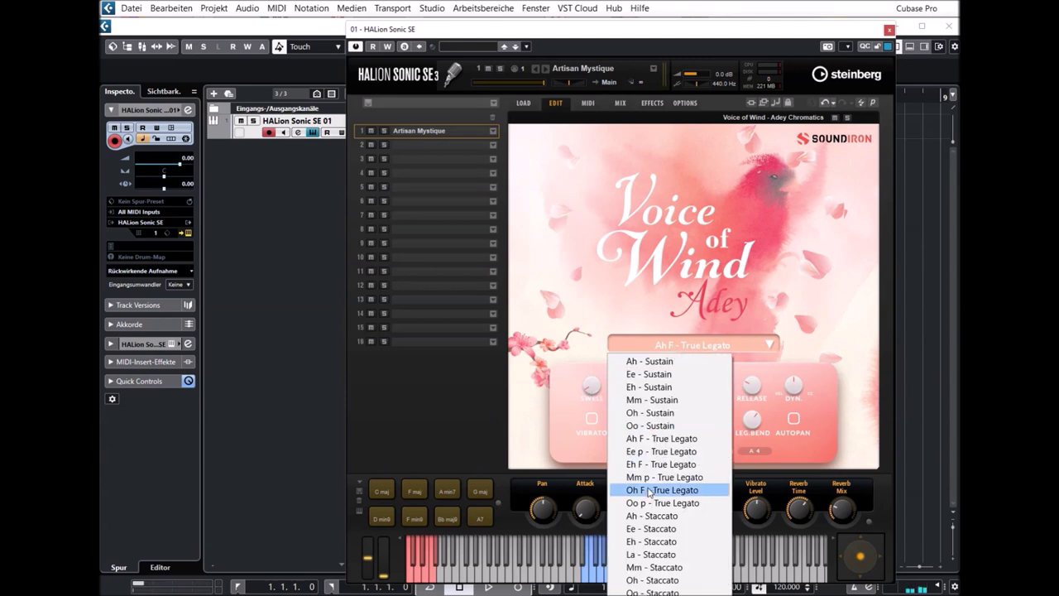
pyautogui.click(652, 515)
pyautogui.click(382, 491)
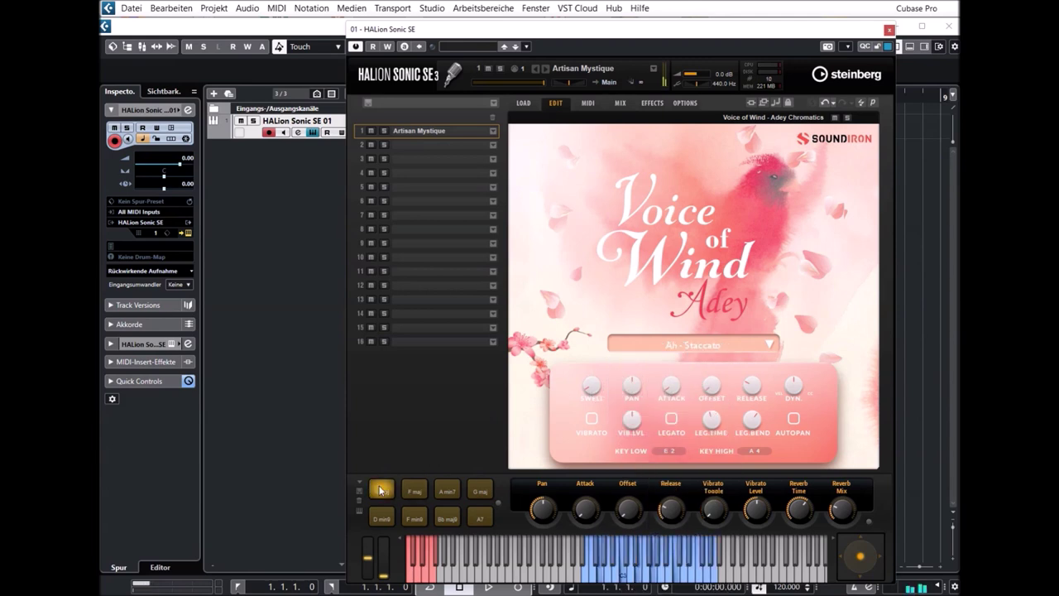
pyautogui.click(379, 515)
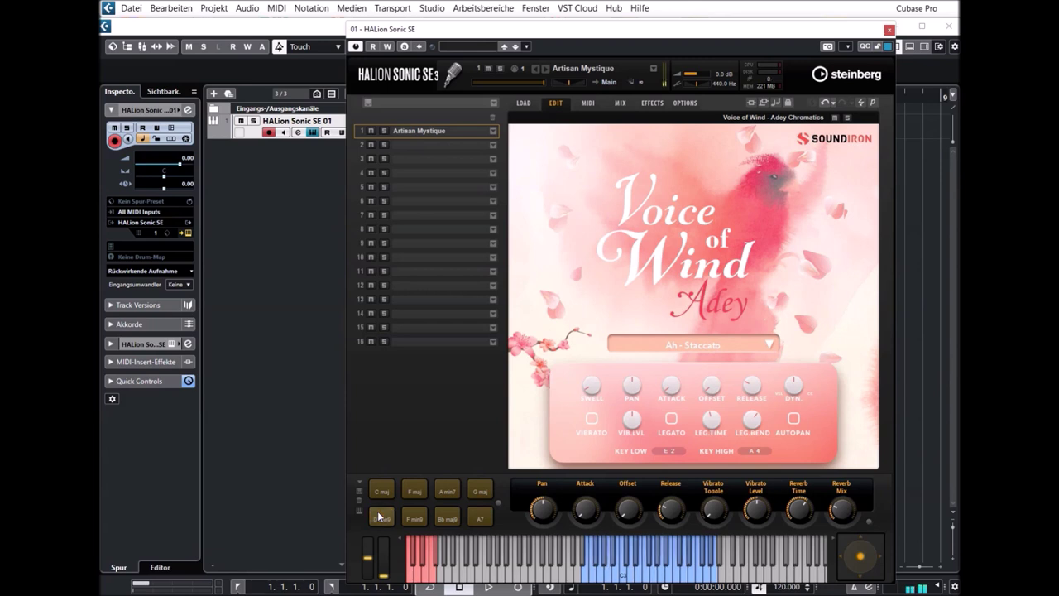
pyautogui.click(408, 498)
# - Select the Ah - Sustain articulation and audition it with the C maj chord pad
pyautogui.click(668, 345)
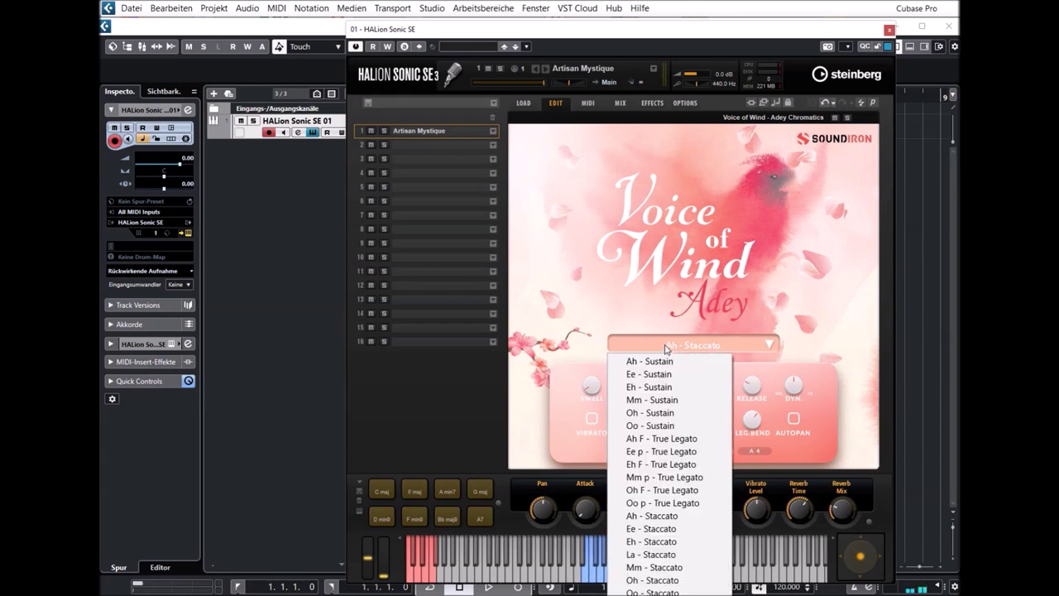
pyautogui.click(660, 361)
pyautogui.click(377, 495)
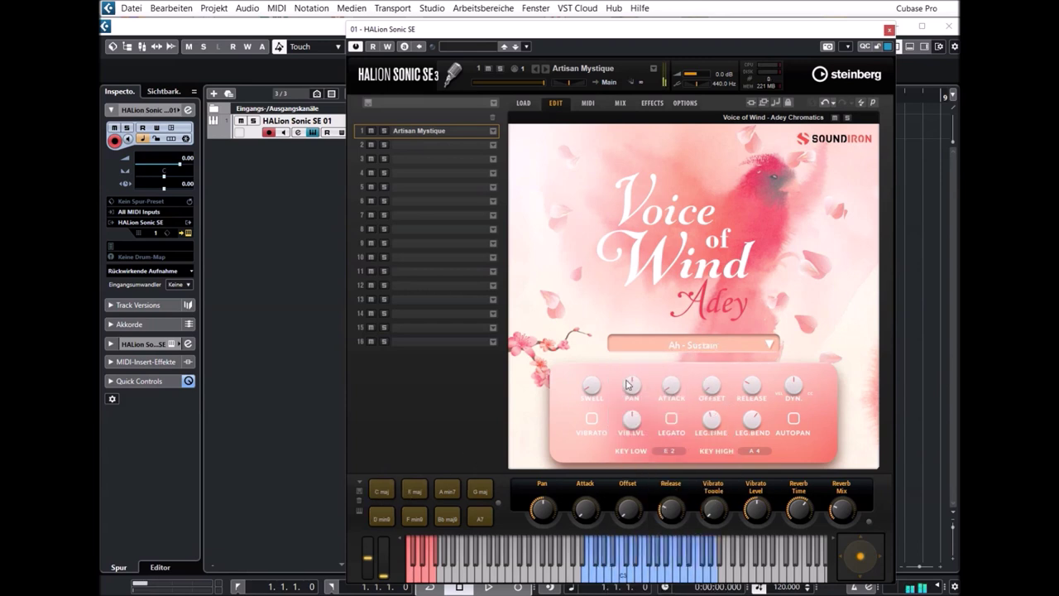
# - Audition the Oh - Staccato articulation with the A7 chord pad and Ee - Staccato with the A min7 pad
pyautogui.click(668, 347)
pyautogui.click(654, 580)
pyautogui.click(482, 517)
pyautogui.click(687, 346)
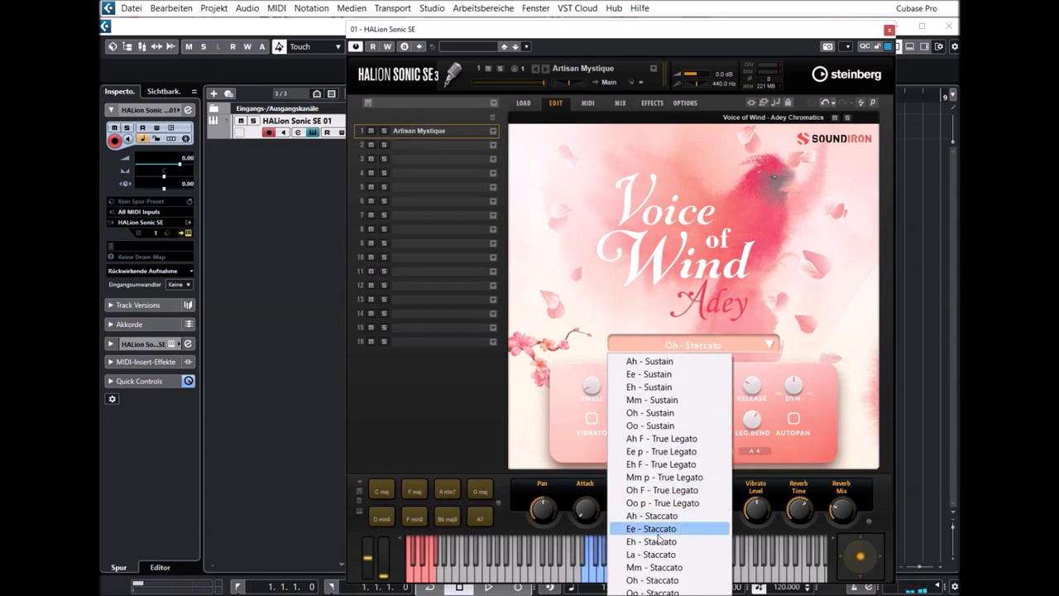
pyautogui.click(661, 528)
pyautogui.click(447, 491)
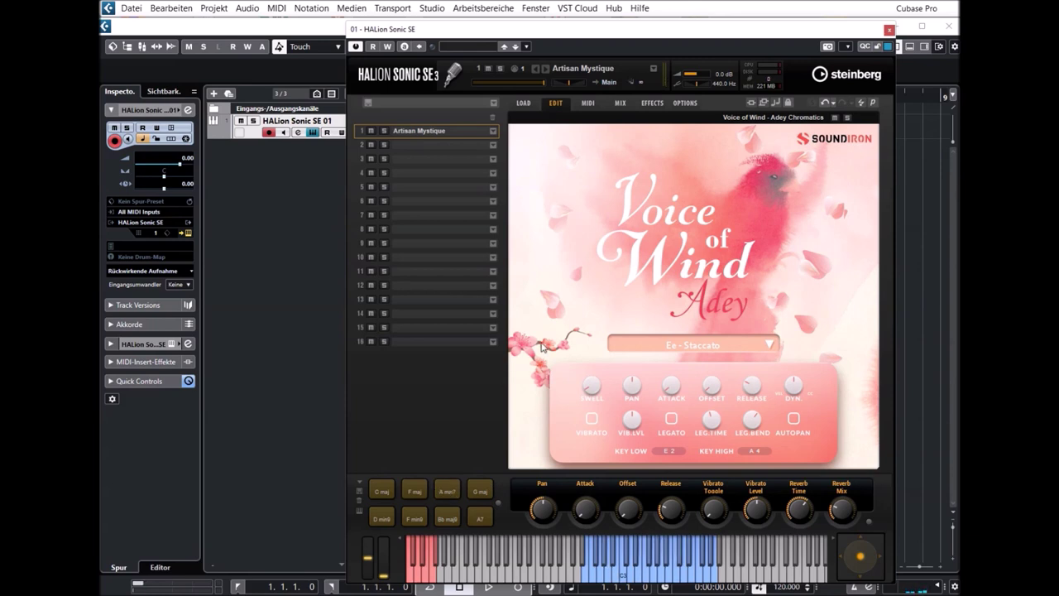
# - Step to the next program and look through the Zaria vocal programs in the program browser, closing it without loading anything
pyautogui.click(547, 69)
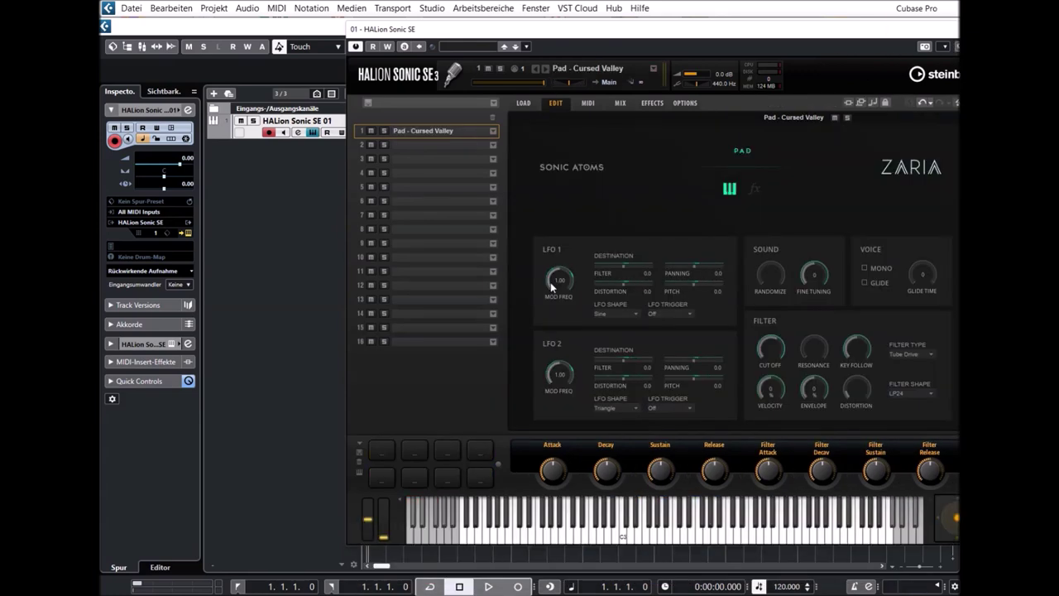
pyautogui.click(581, 71)
pyautogui.scroll(4, 290, 245)
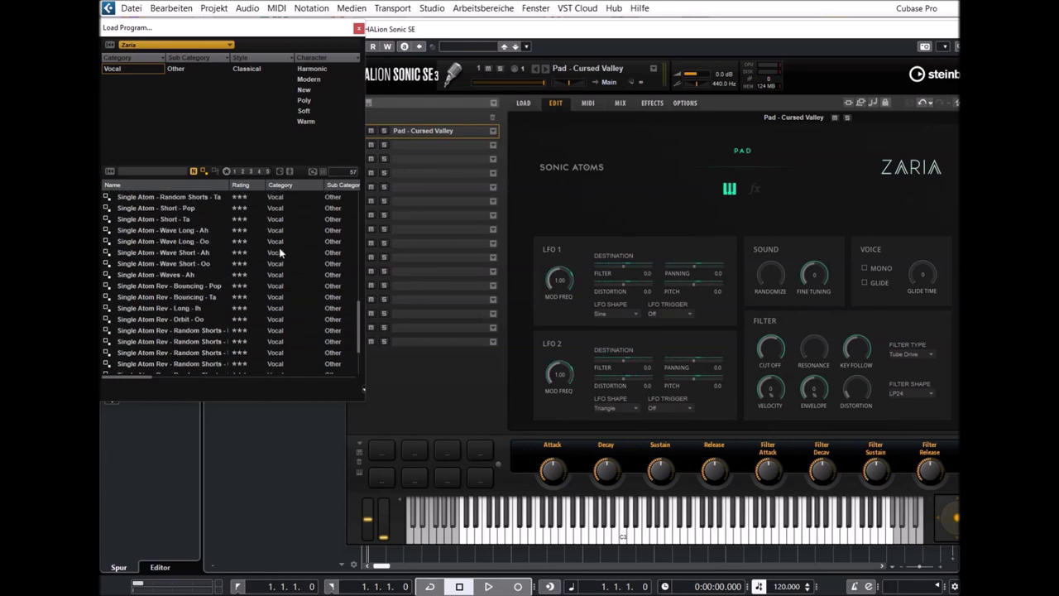
pyautogui.click(359, 30)
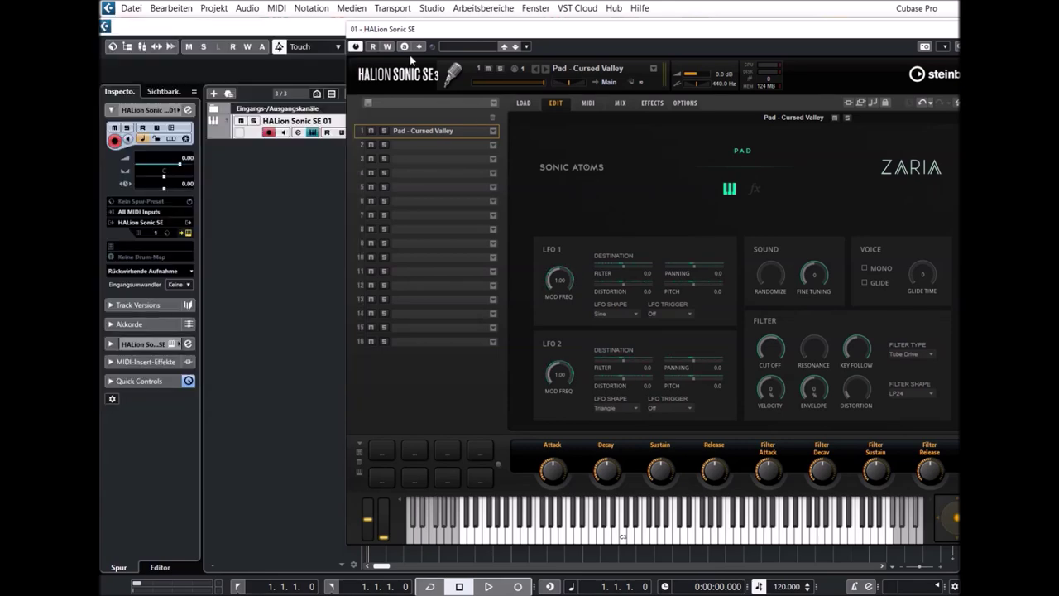
# - Load the Backward Clocks program from the VOW Adey library and audition one of its mapped low keys
pyautogui.click(526, 103)
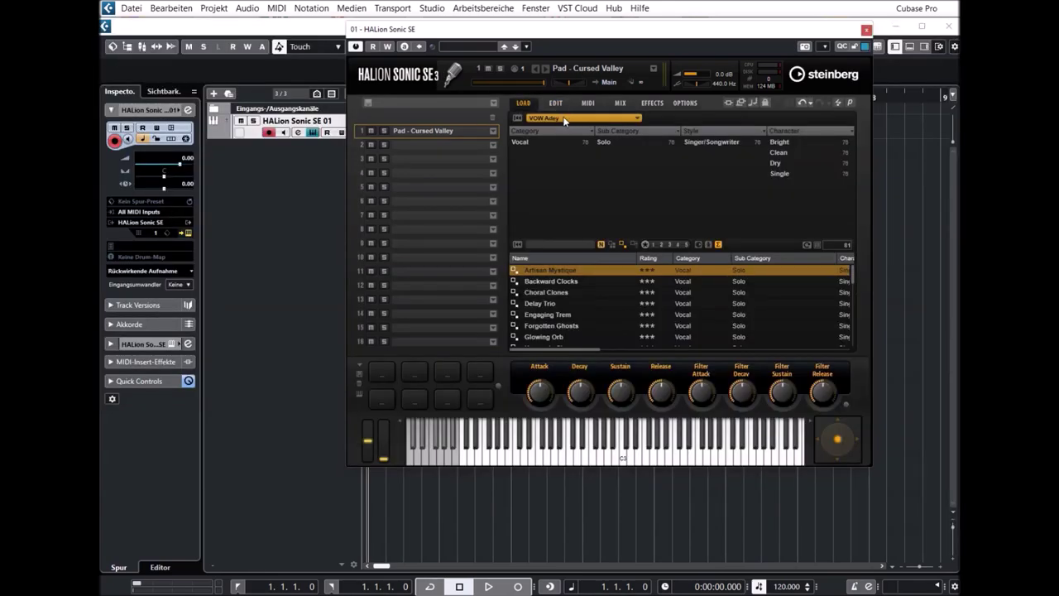
pyautogui.click(539, 286)
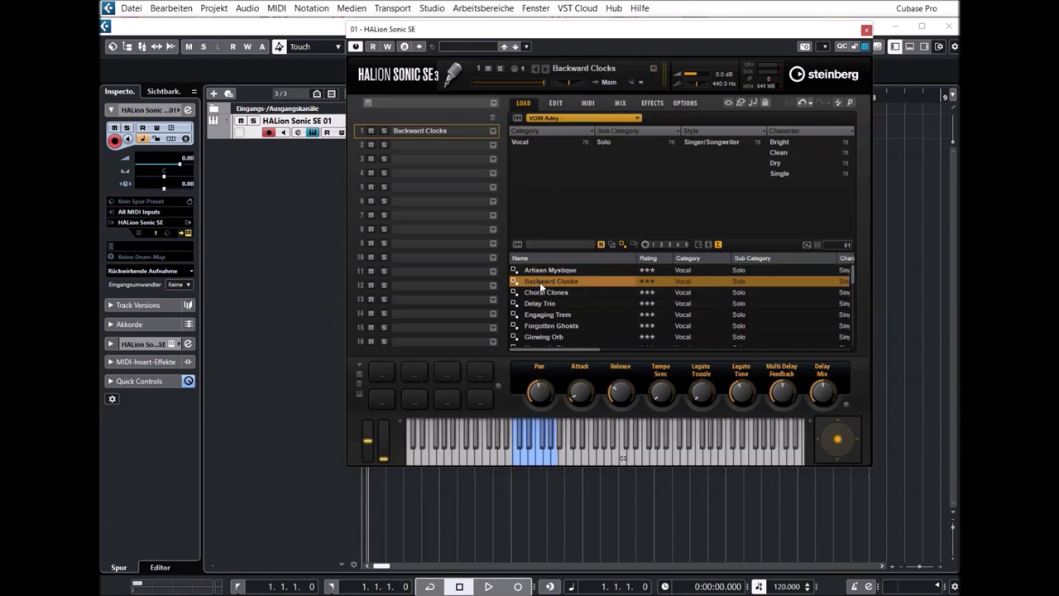
pyautogui.click(525, 461)
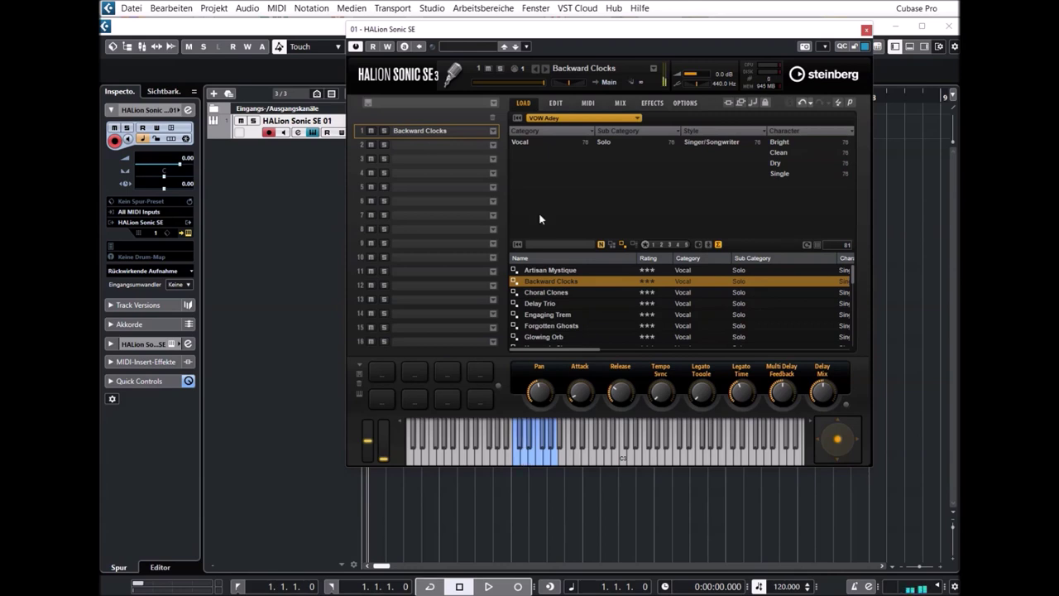
# - Audition the Backward Clocks phrase in its sound editor and switch the phrase to 140 Dark A
pyautogui.click(552, 104)
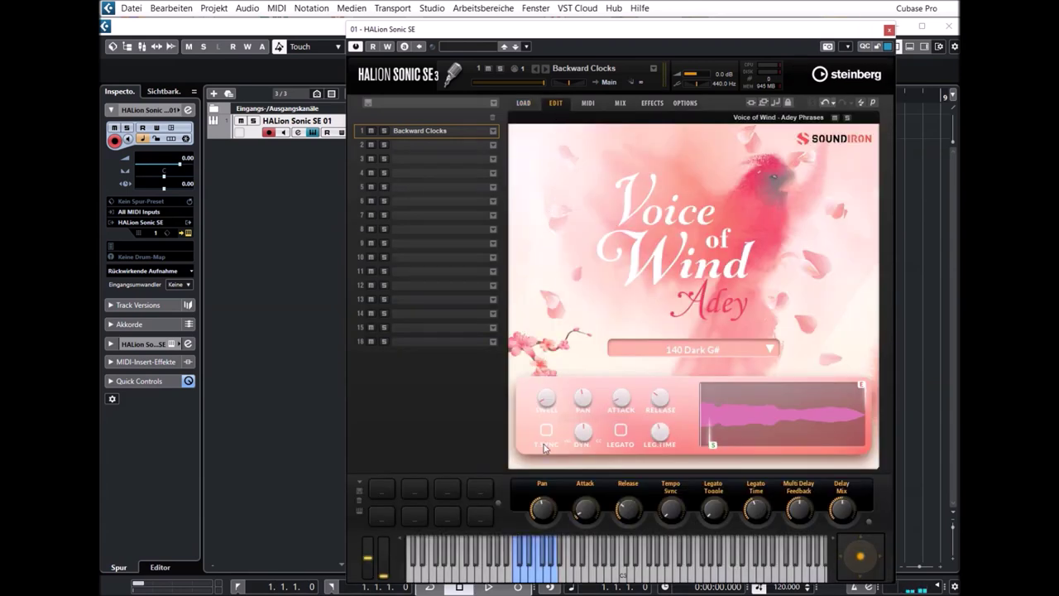
pyautogui.click(539, 570)
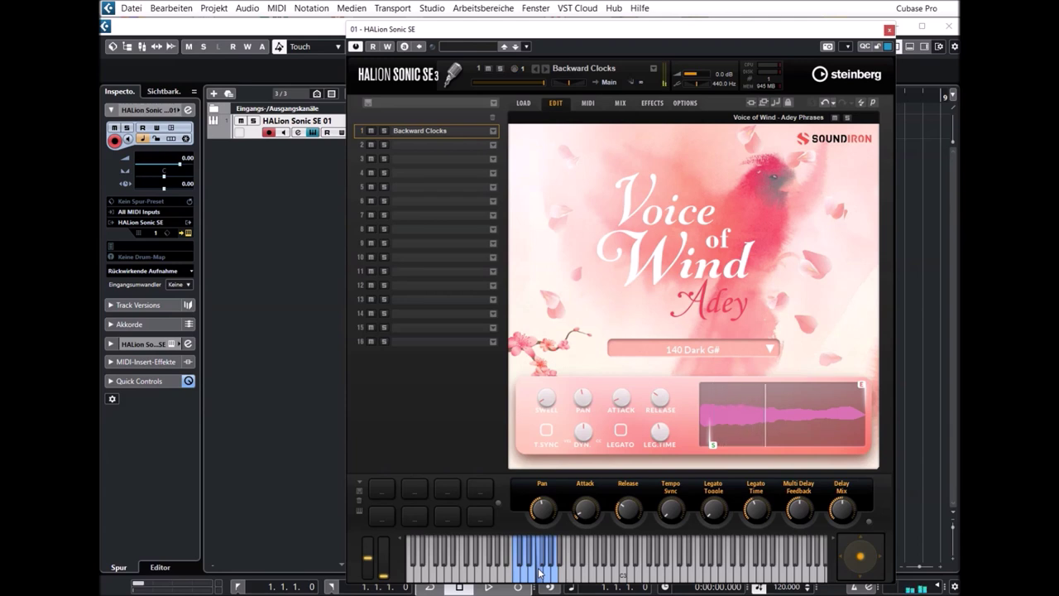
pyautogui.click(540, 567)
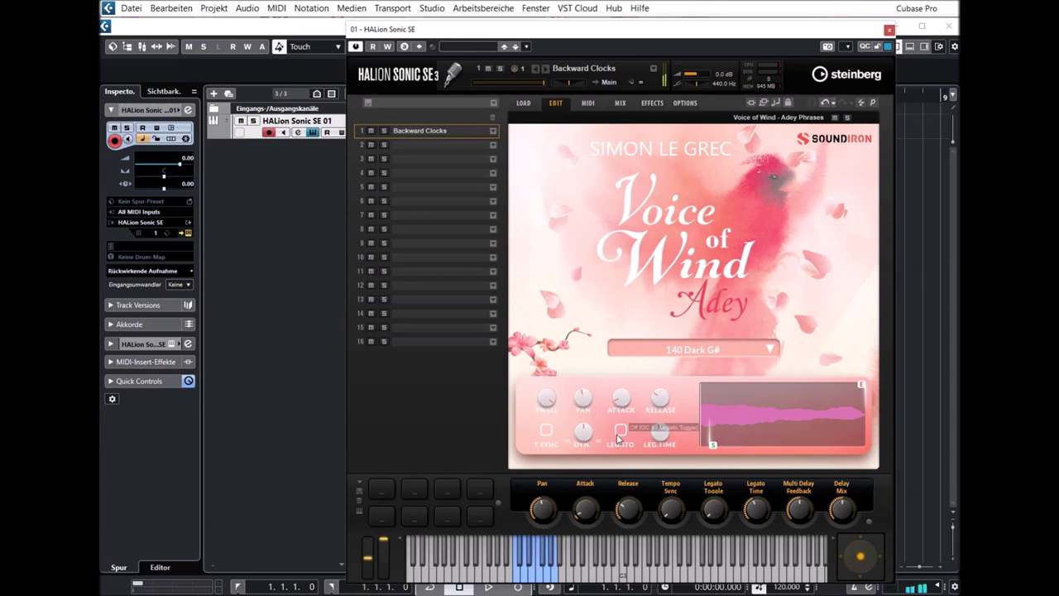
pyautogui.click(724, 356)
pyautogui.click(647, 389)
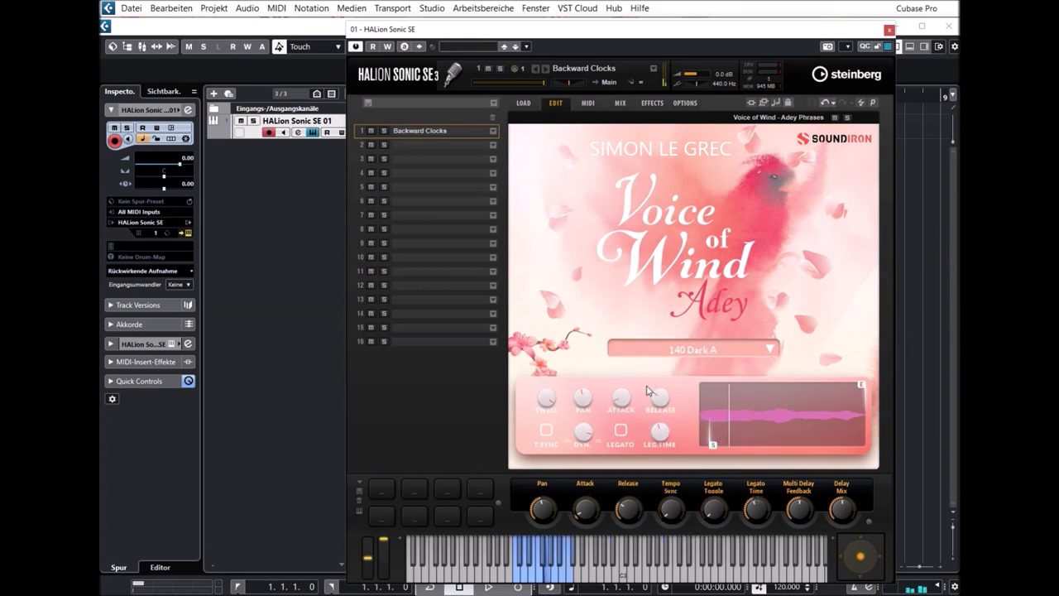
# - Narrow the waveform's playback range with the start and end markers, and switch the phrase to 140 Dark C
pyautogui.moveTo(717, 446); pyautogui.dragTo(729, 447)
pyautogui.moveTo(853, 387); pyautogui.dragTo(748, 389)
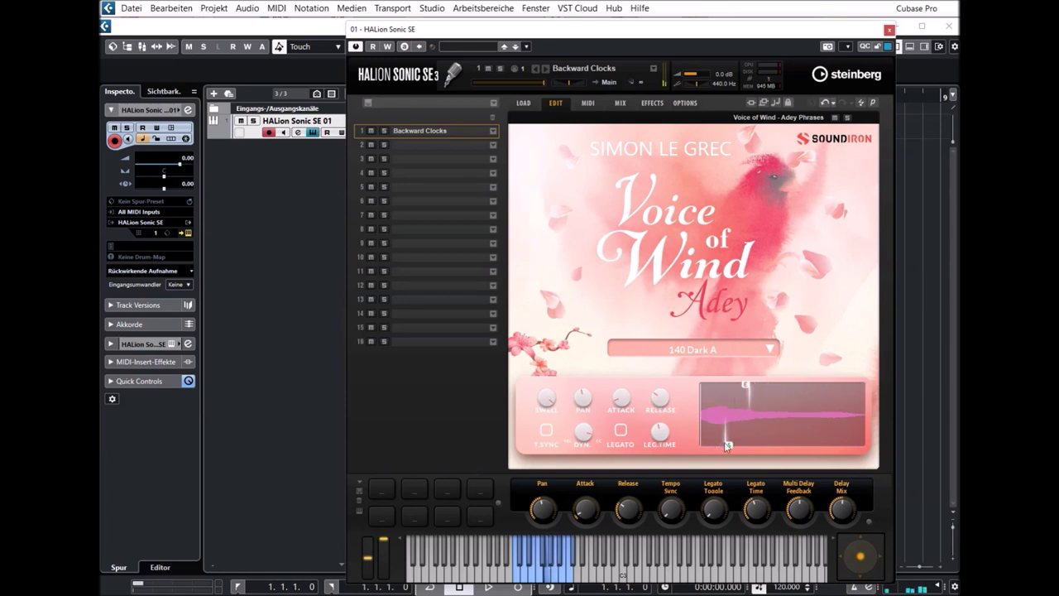
pyautogui.click(696, 357)
pyautogui.click(662, 417)
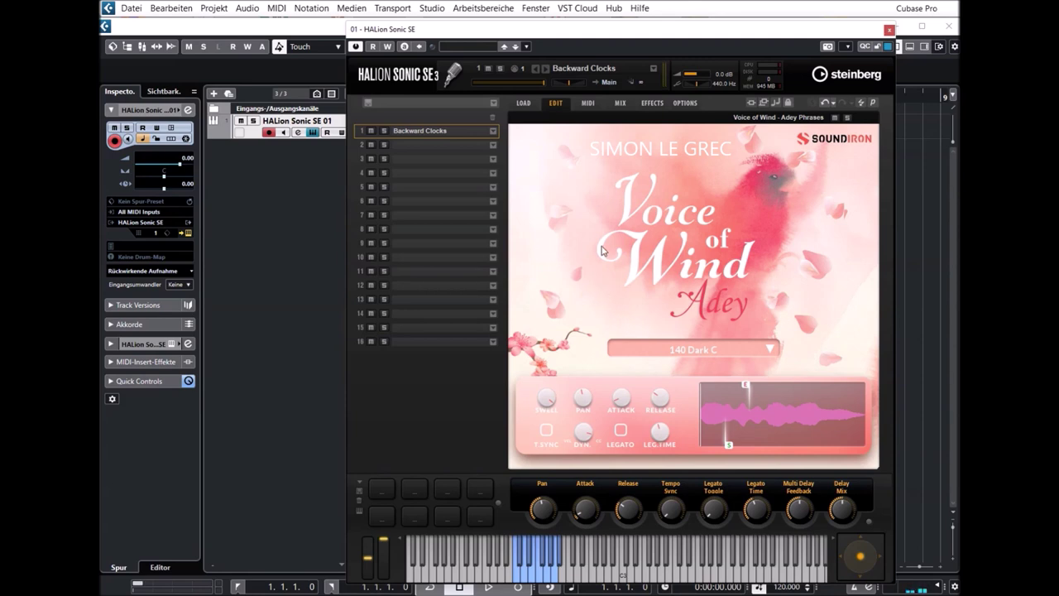
# - Load the Engaging Trem program from the VOW Adey library and audition it with a red keyswitch and the blue playable keys
pyautogui.click(530, 101)
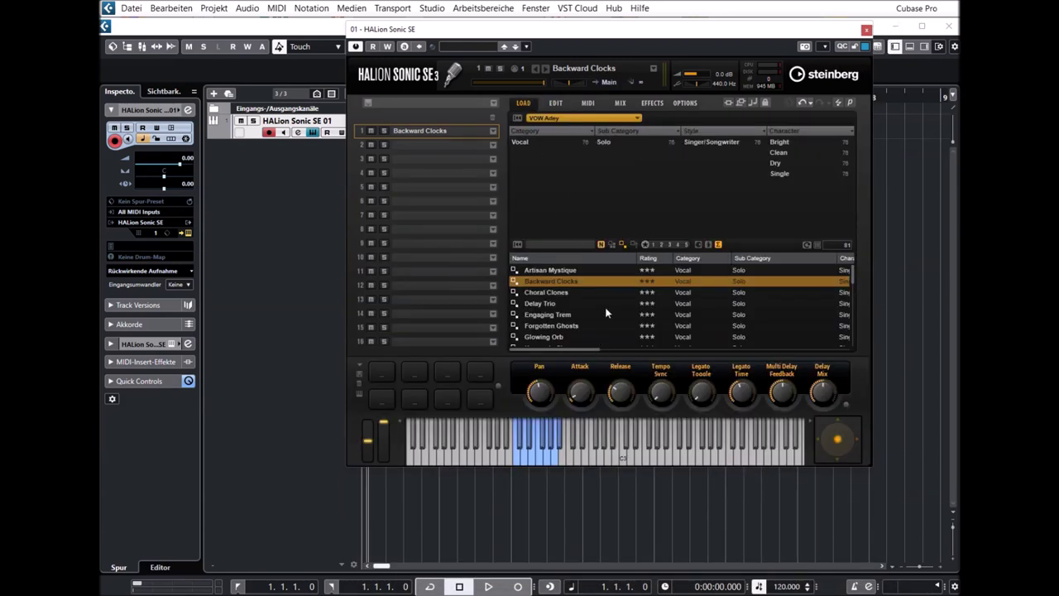
pyautogui.scroll(-2, 606, 313)
pyautogui.click(542, 295)
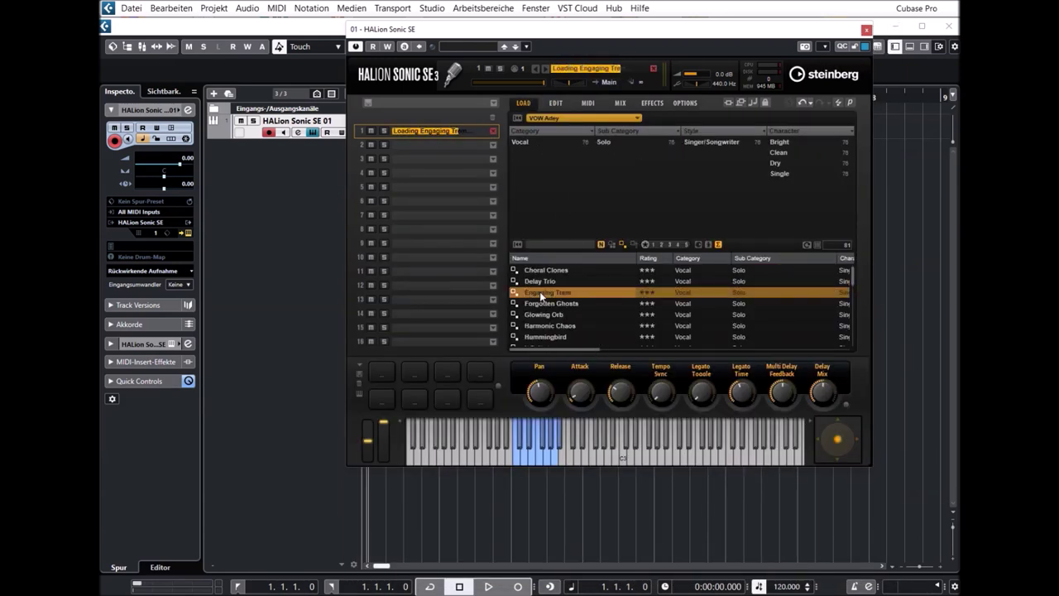
pyautogui.click(616, 455)
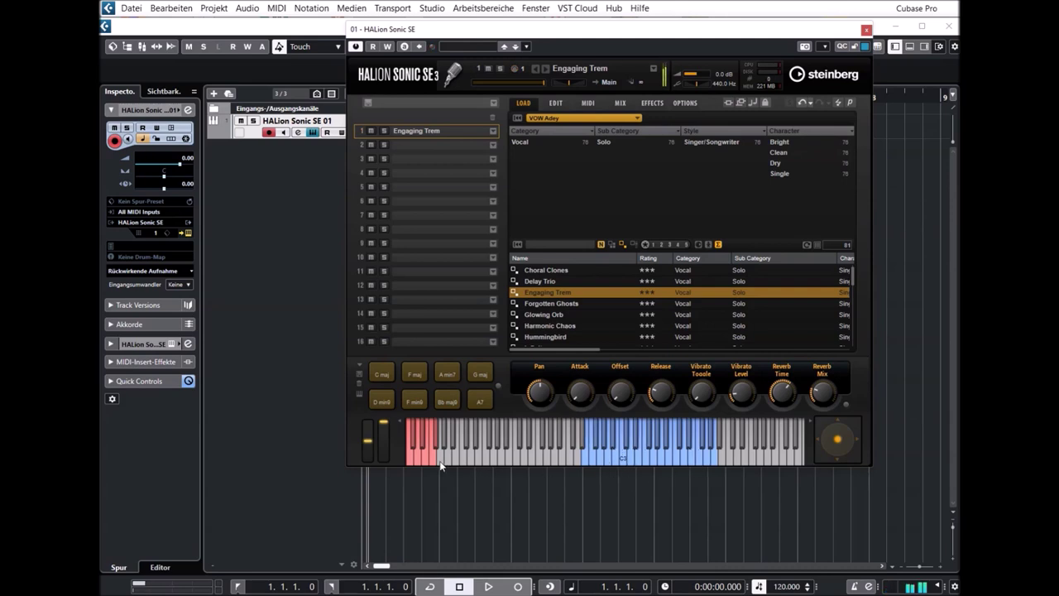
pyautogui.click(418, 462)
pyautogui.click(608, 463)
# - Open the Engaging Trem sound editor and try the Eh - Sustain and Mm - Sustain articulations
pyautogui.click(555, 104)
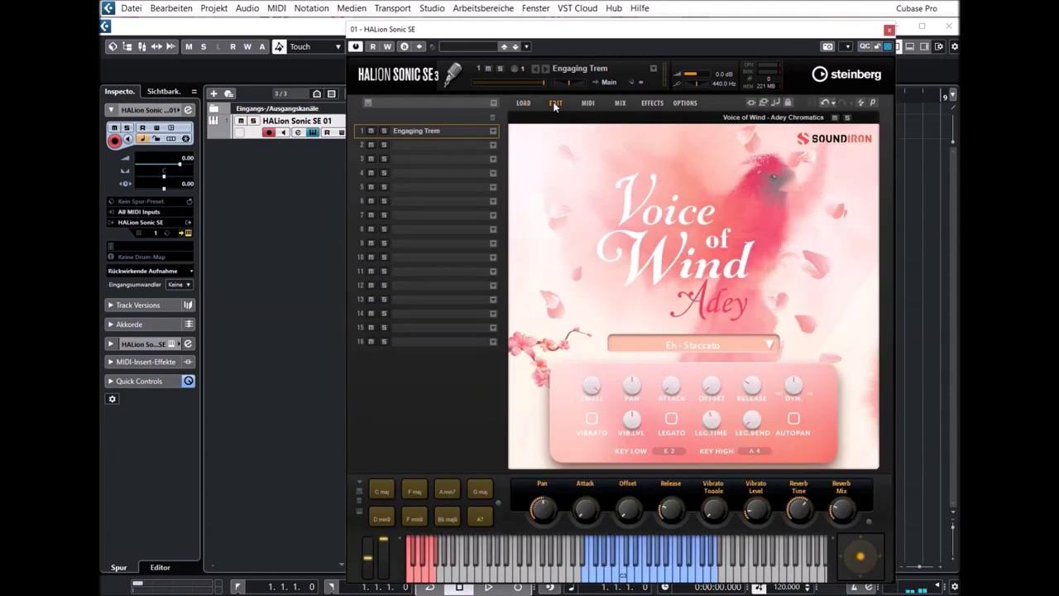
pyautogui.click(685, 345)
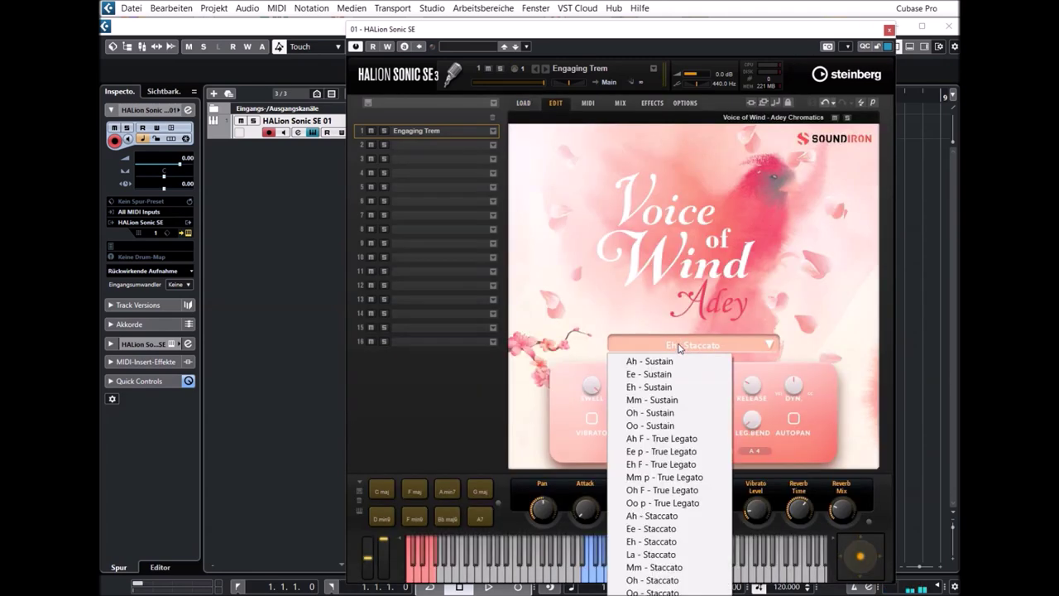
pyautogui.click(645, 388)
pyautogui.click(694, 347)
pyautogui.click(648, 401)
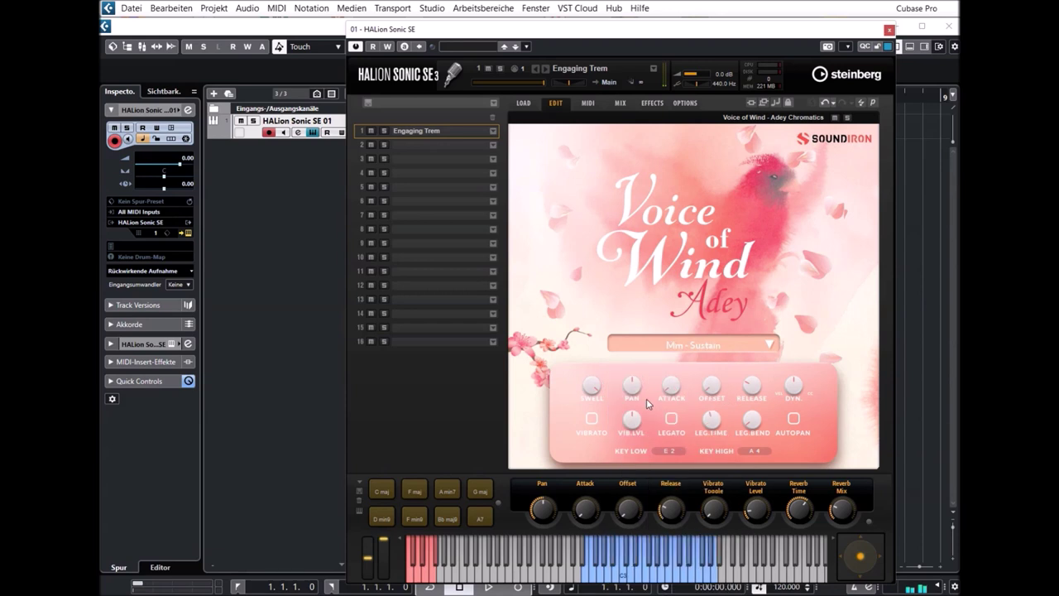
# - Switch the Engaging Trem articulation to Oh - Sustain, then to Oh F - True Legato
pyautogui.click(677, 348)
pyautogui.click(657, 414)
pyautogui.click(713, 344)
pyautogui.click(669, 491)
# - Open the program loader and switch its instrument filter to the VOW Adey library
pyautogui.click(576, 71)
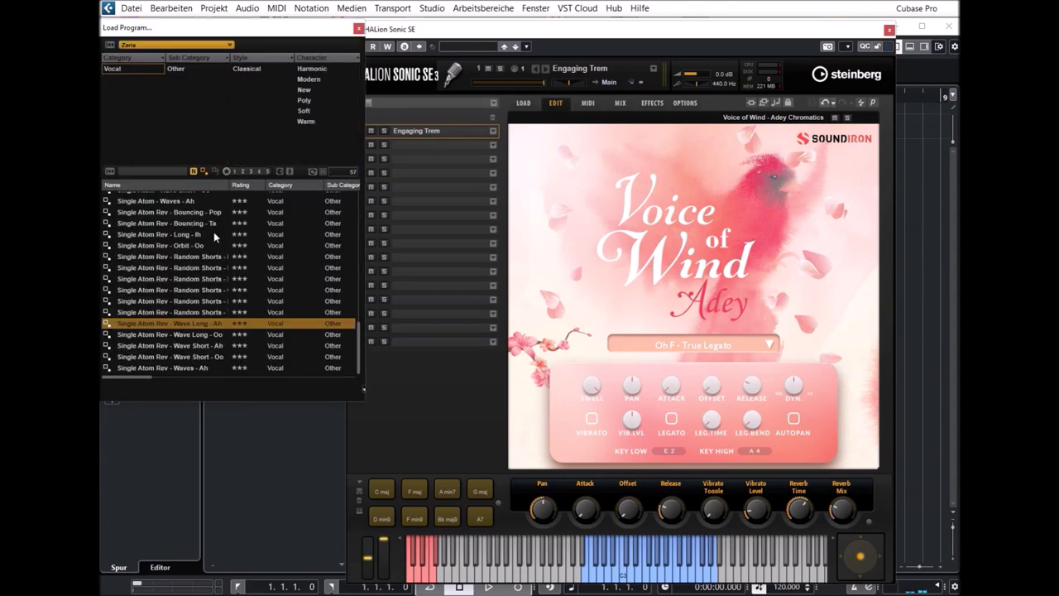
pyautogui.scroll(8, 206, 232)
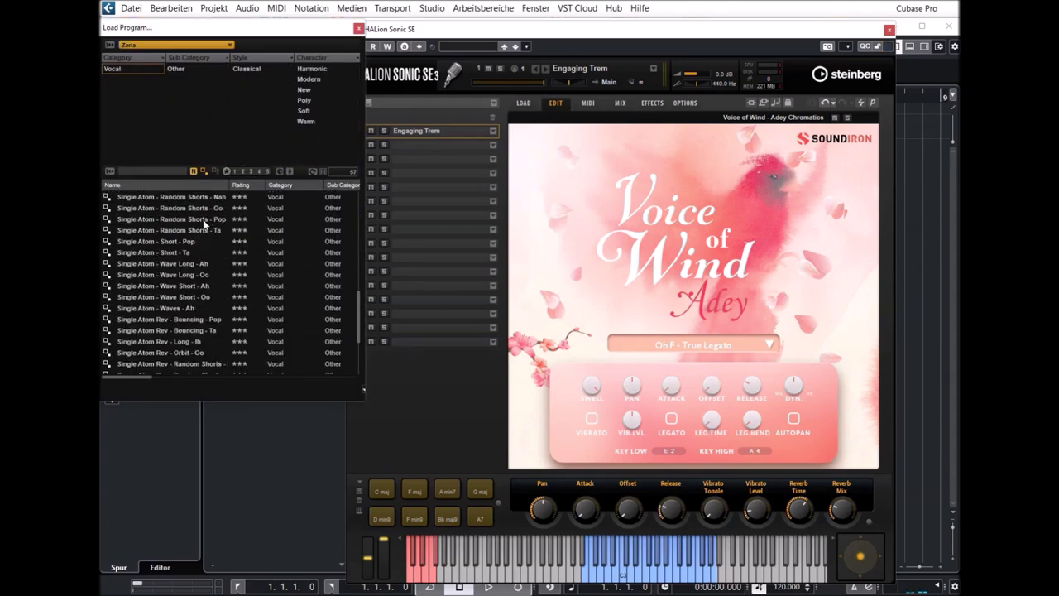
pyautogui.click(144, 45)
pyautogui.scroll(-5, 171, 246)
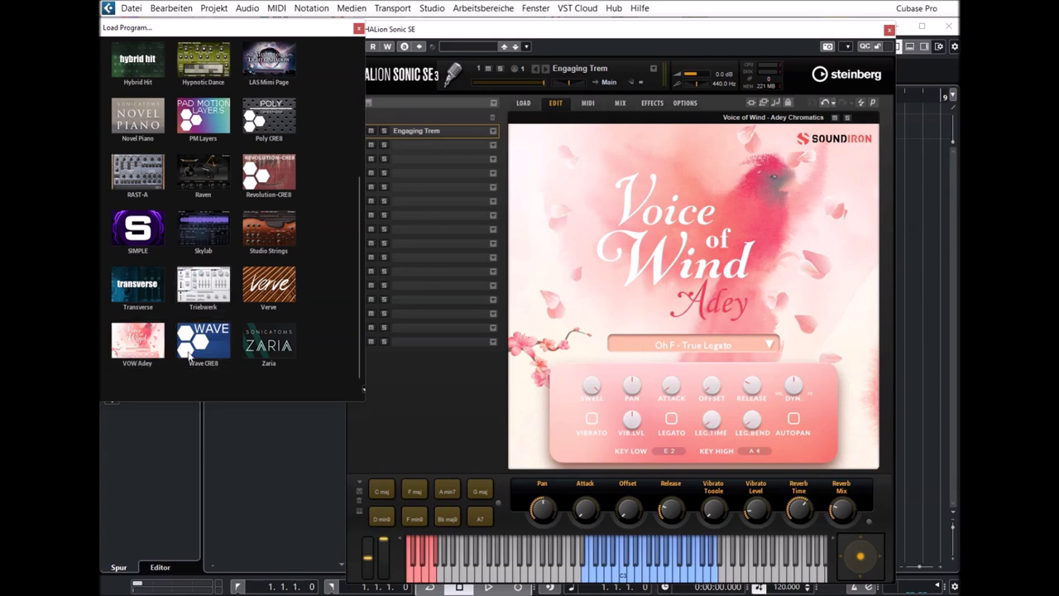
pyautogui.click(134, 335)
# - Load the Legato Ah program from the VOW Adey list
pyautogui.scroll(-3, 133, 335)
pyautogui.scroll(10, 141, 248)
pyautogui.scroll(-2, 151, 248)
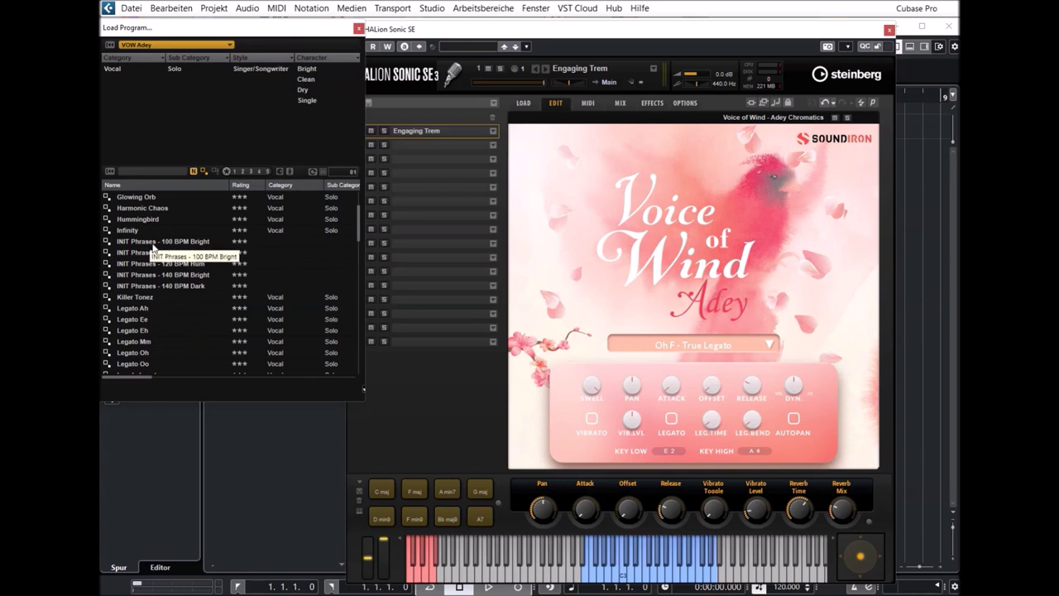
pyautogui.scroll(-1, 152, 247)
pyautogui.click(134, 275)
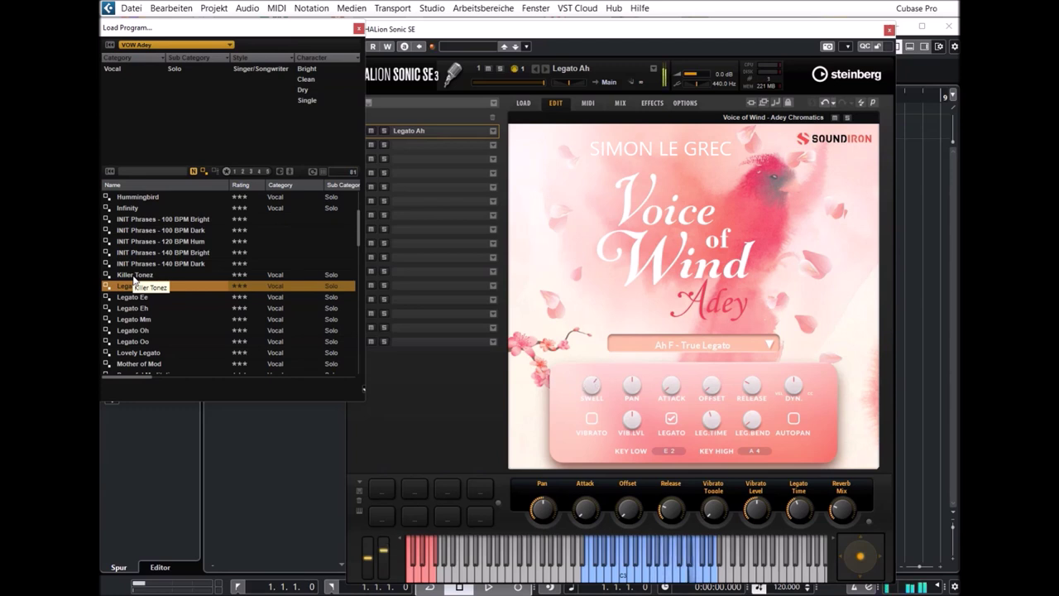
# - Load the Legato Eh, Legato Mm and Legato Oh programs one after another to compare them
pyautogui.click(133, 308)
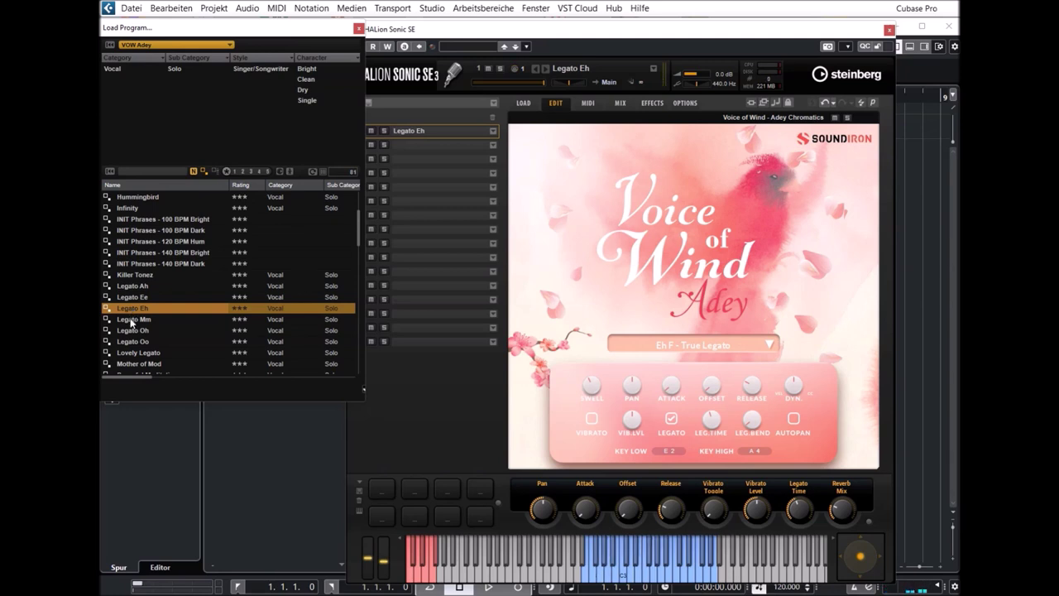
pyautogui.click(131, 321)
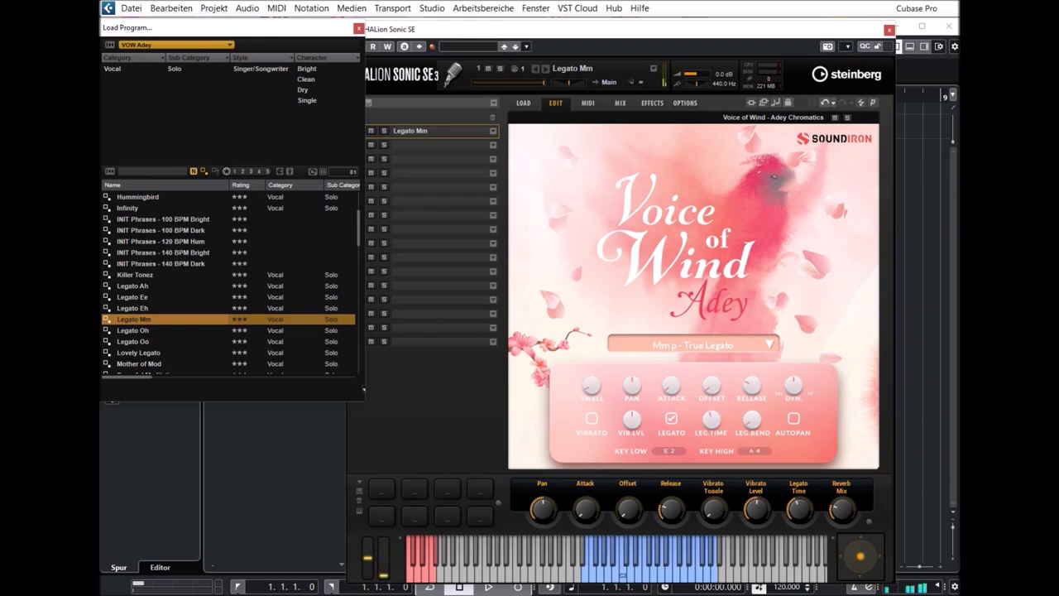
pyautogui.scroll(-2, 191, 268)
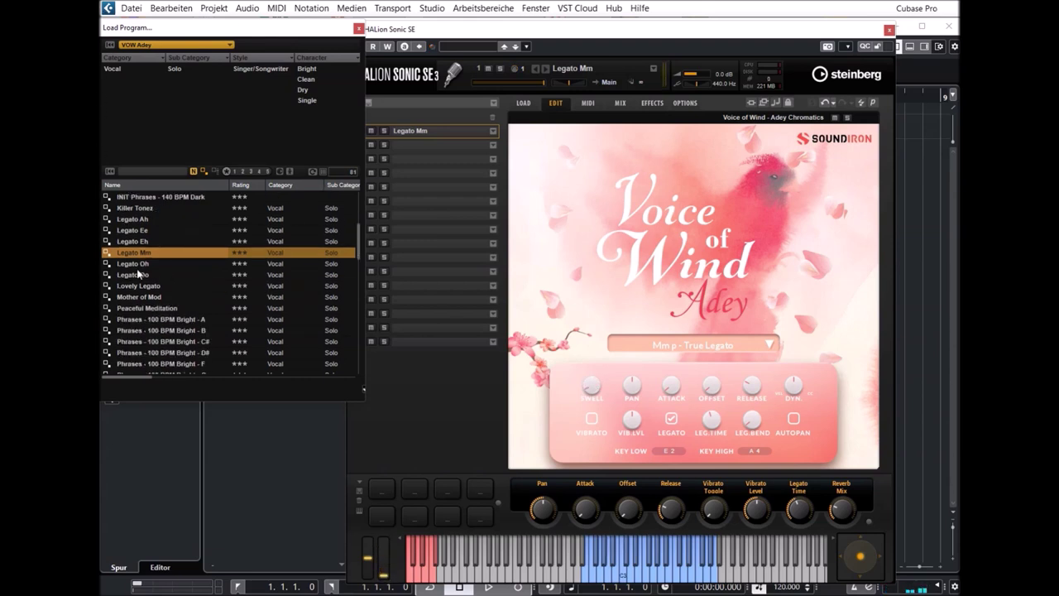
pyautogui.press('Down')
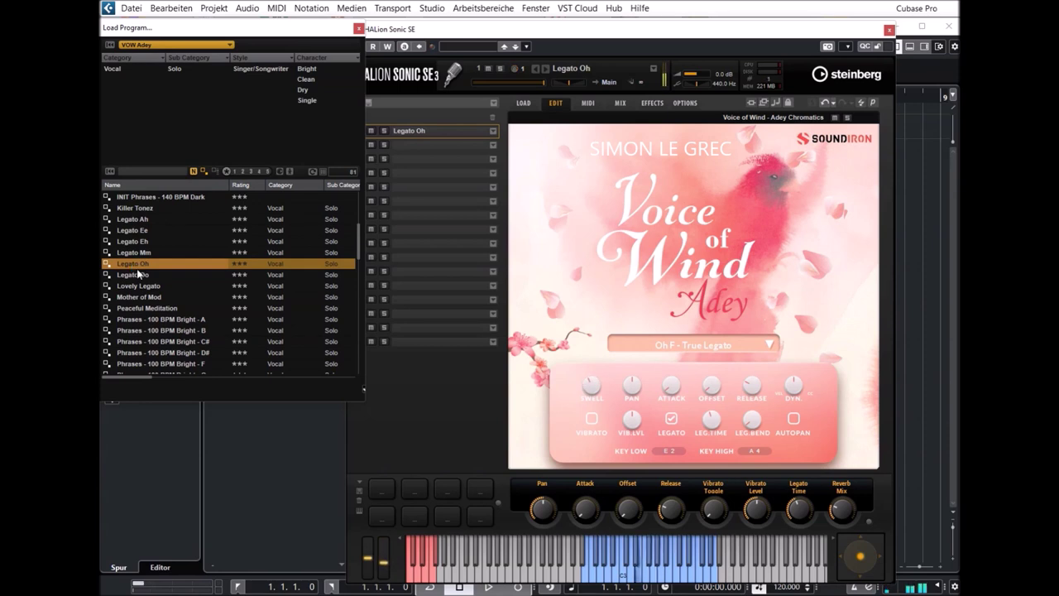
# - Load Mother of Mod, then Peaceful Meditation, and audition the latter with the C maj chord pad
pyautogui.click(130, 297)
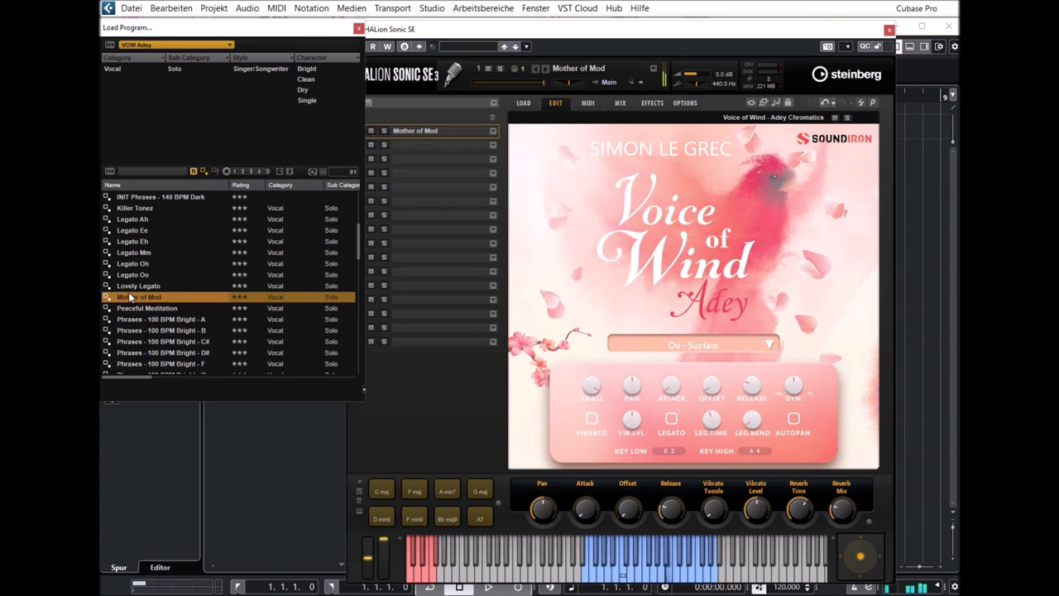
pyautogui.scroll(-2, 152, 309)
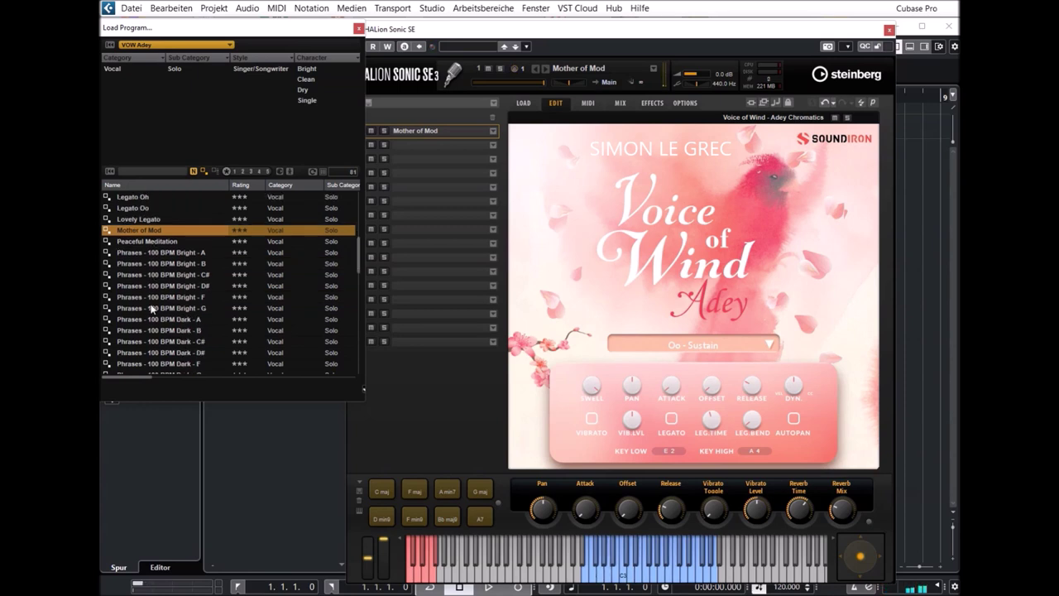
pyautogui.click(152, 243)
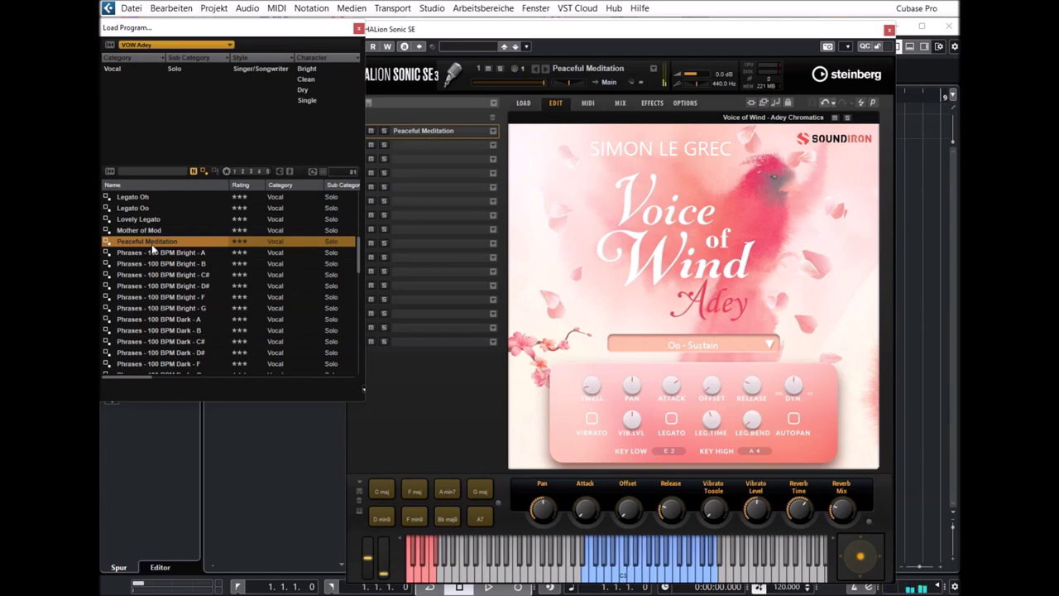
pyautogui.click(382, 494)
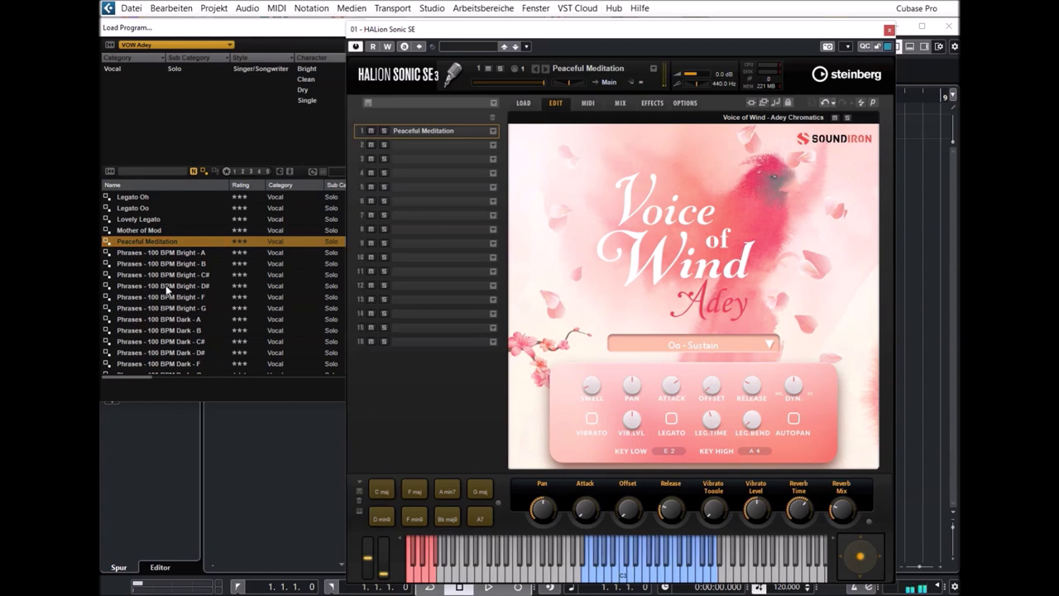
# - Load Phrases - 100 BPM Bright - A and audition its blue, yellow and orange key zones on the virtual keyboard
pyautogui.click(150, 254)
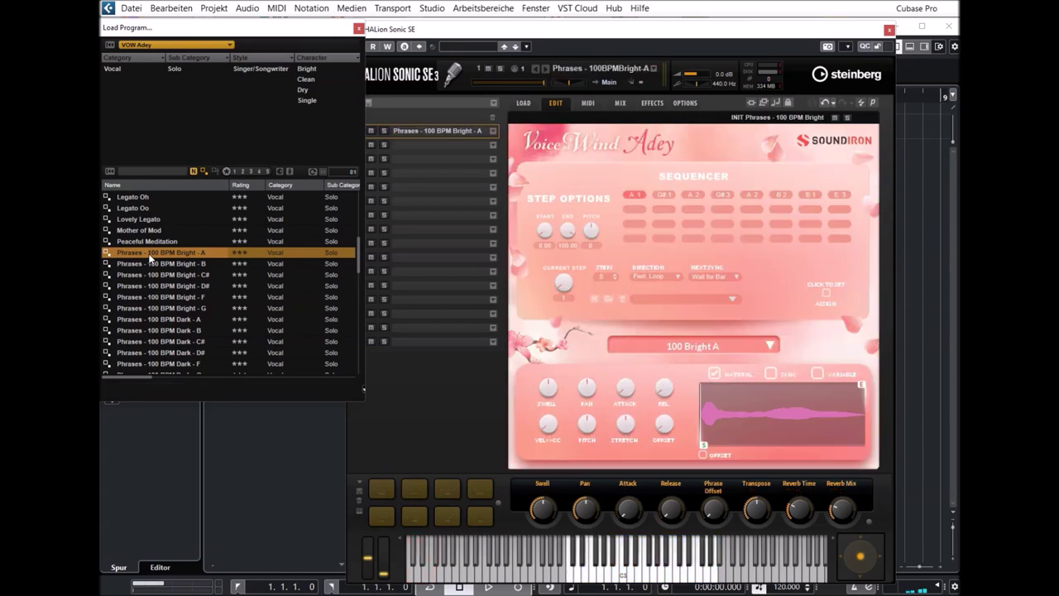
pyautogui.click(552, 579)
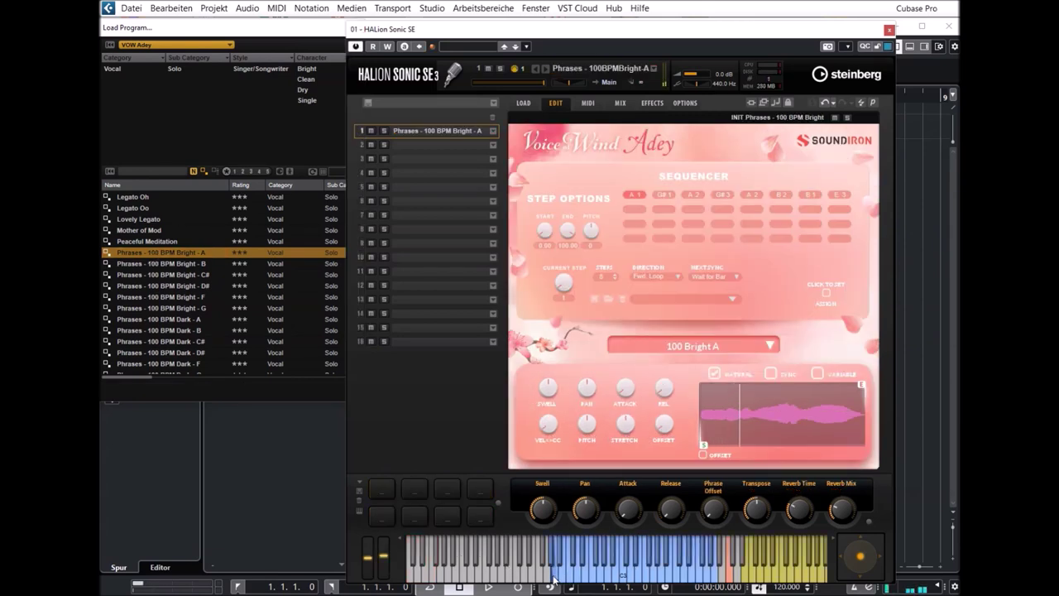
pyautogui.click(763, 577)
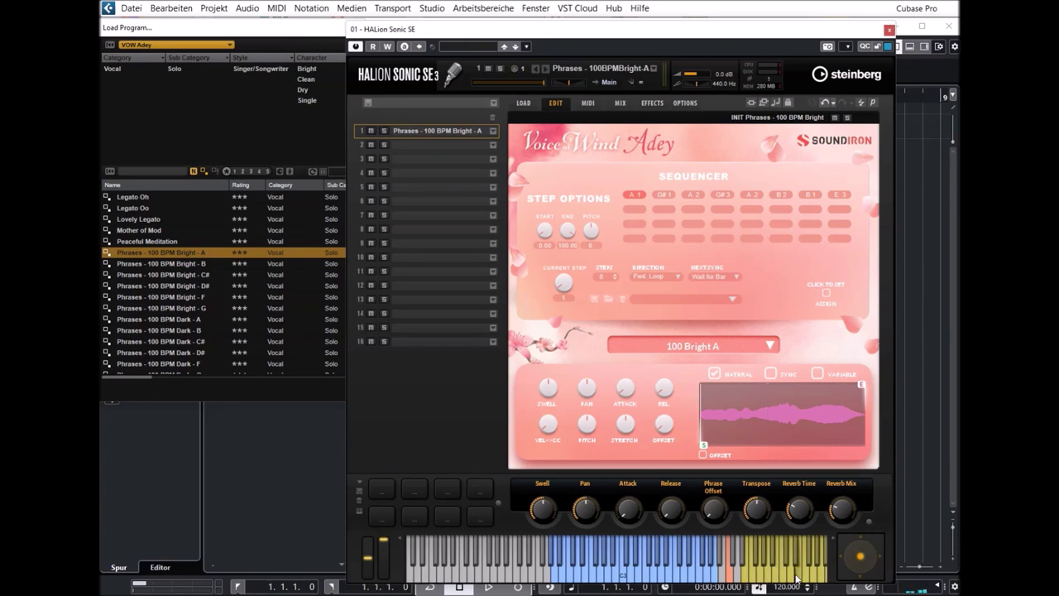
pyautogui.click(730, 575)
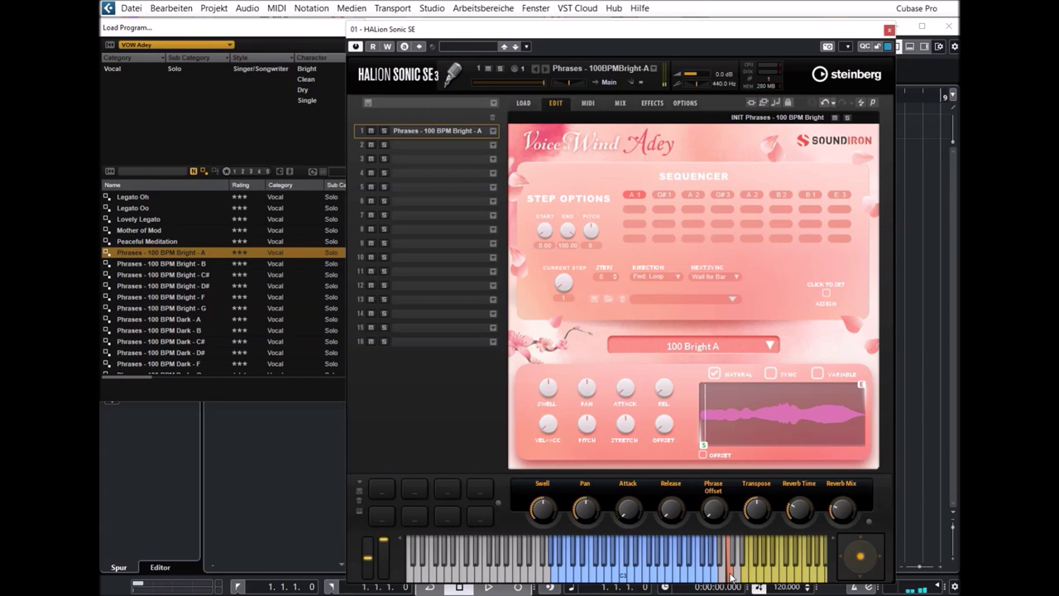
pyautogui.click(637, 573)
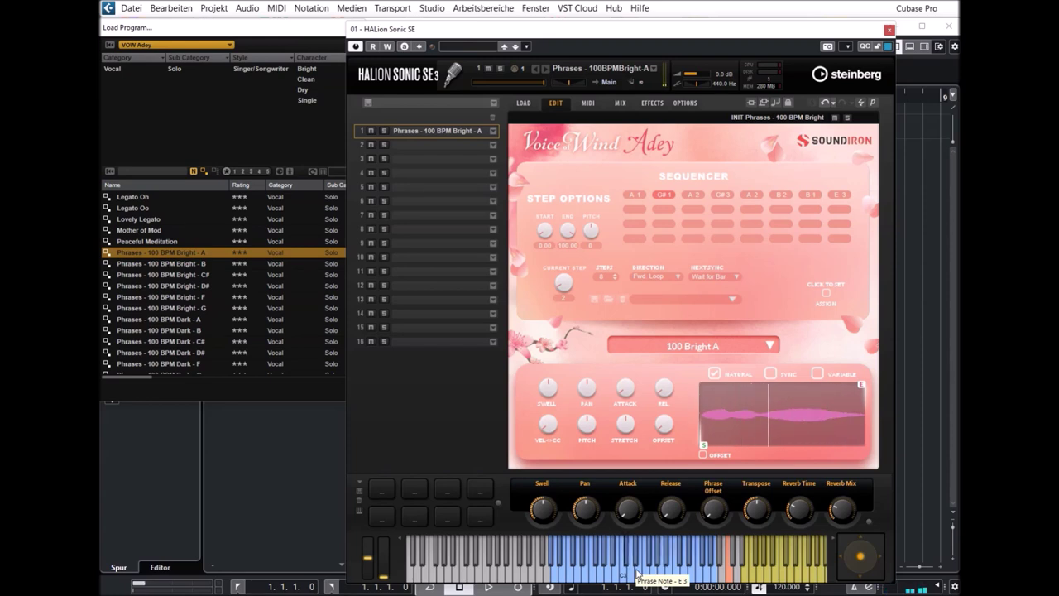
# - Load Phrases - 100 BPM Bright - C# and switch its playback mode to Variable
pyautogui.click(151, 275)
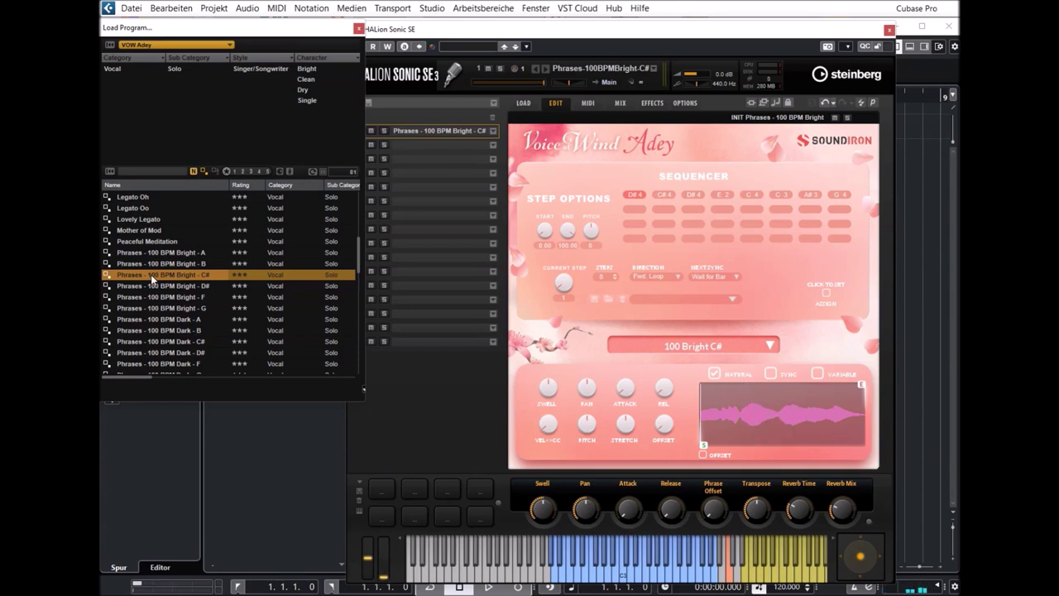
pyautogui.click(816, 374)
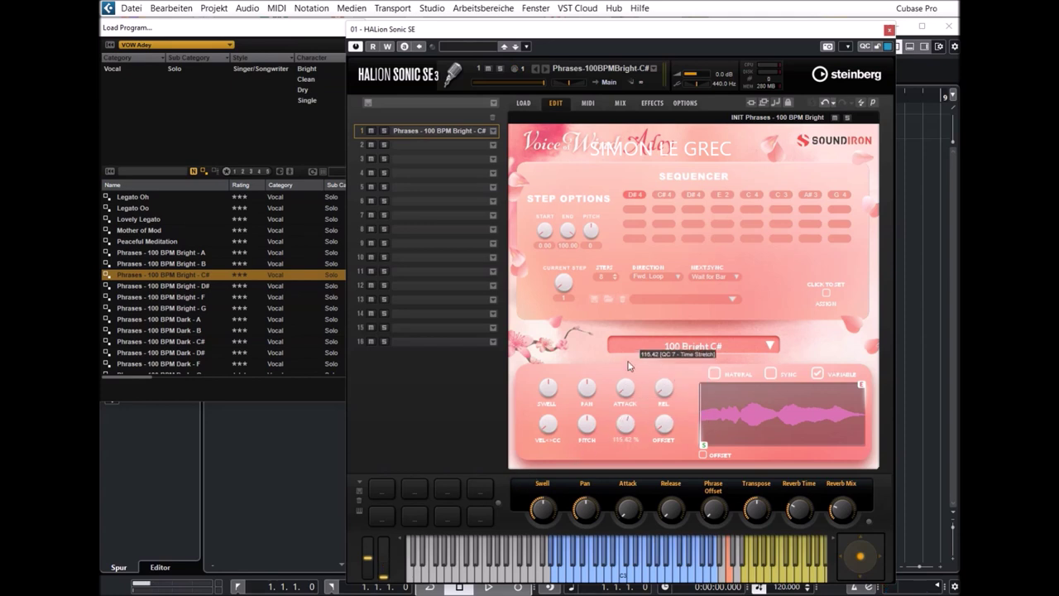
# - Experiment with the Pitch, Stretch and Swell knobs of the 100 Bright C# phrase
pyautogui.moveTo(585, 426)
pyautogui.mouseDown()
pyautogui.moveTo(588, 411)
pyautogui.moveTo(593, 452)
pyautogui.moveTo(603, 432)
pyautogui.mouseUp()
pyautogui.moveTo(550, 391); pyautogui.dragTo(558, 356)
pyautogui.moveTo(619, 430); pyautogui.dragTo(620, 429)
pyautogui.moveTo(557, 397)
pyautogui.mouseDown()
pyautogui.moveTo(610, 592)
pyautogui.moveTo(552, 388)
pyautogui.mouseUp()
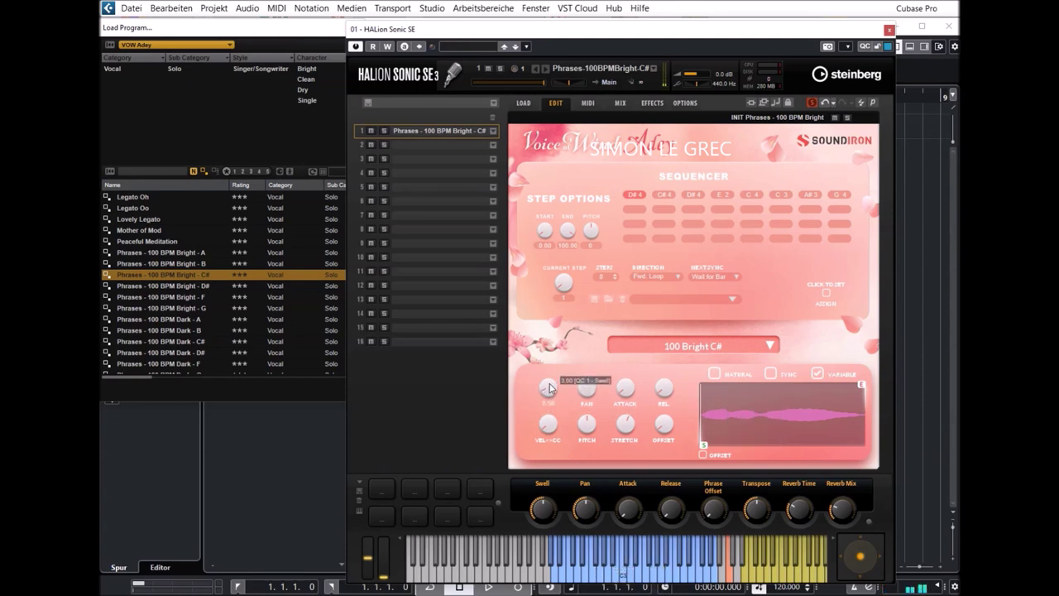
# - Load Phrases - 100 BPM Bright - F, then Phrases - 100 BPM Dark - A, and try the Stretch knob on the Dark A phrase
pyautogui.click(166, 299)
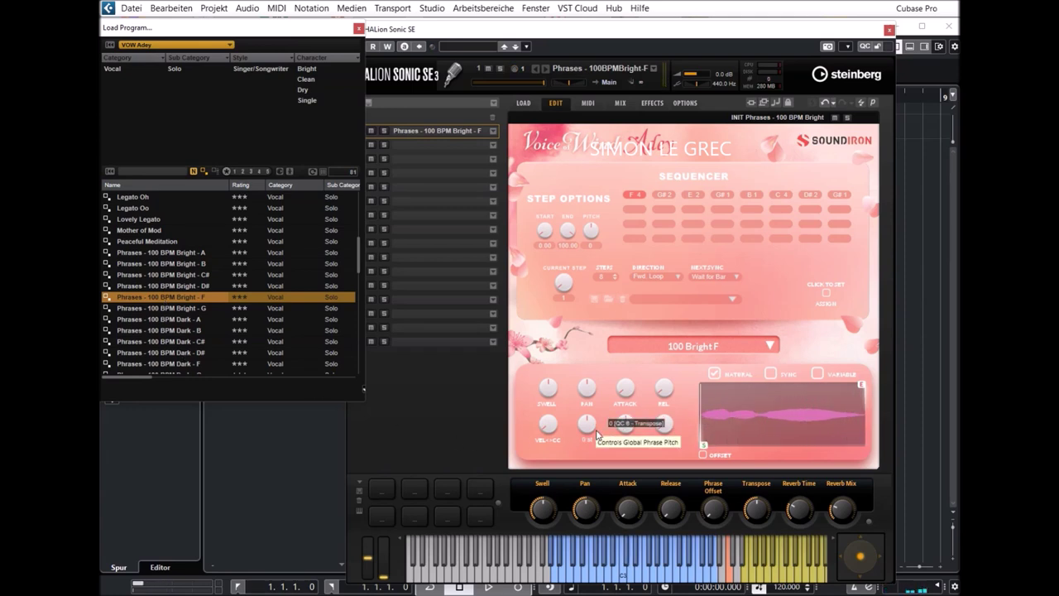
pyautogui.click(170, 320)
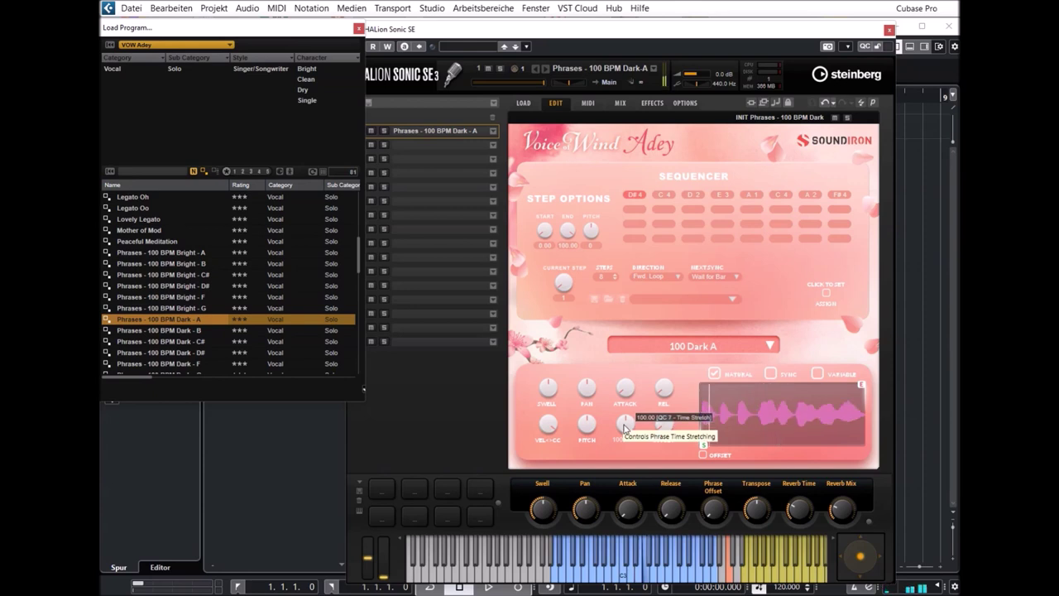
pyautogui.moveTo(625, 426)
pyautogui.mouseDown()
pyautogui.moveTo(631, 385)
pyautogui.moveTo(634, 434)
pyautogui.mouseUp()
pyautogui.moveTo(659, 430)
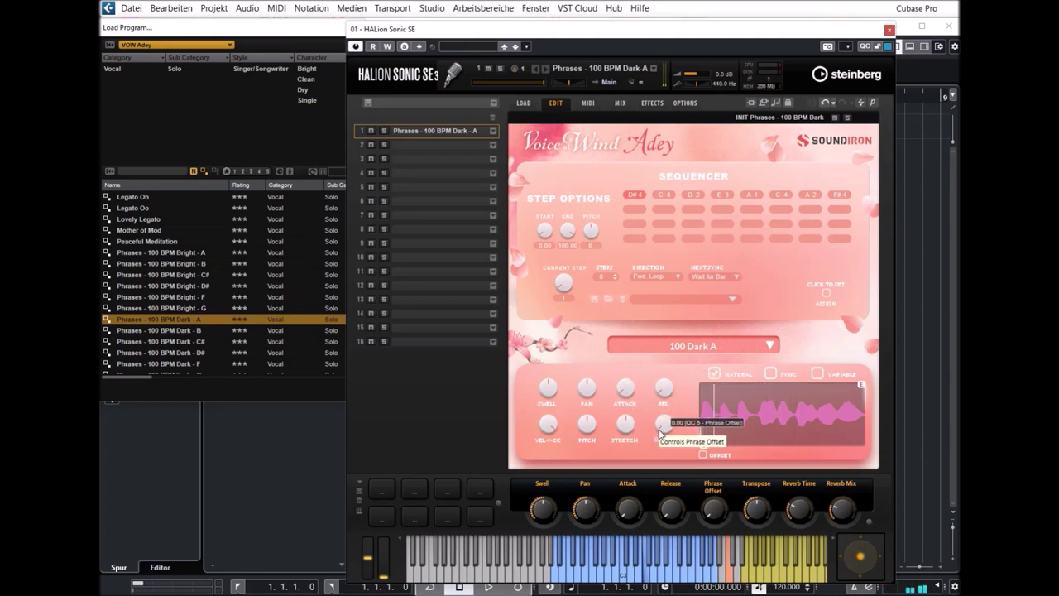
pyautogui.moveTo(630, 426); pyautogui.dragTo(646, 365)
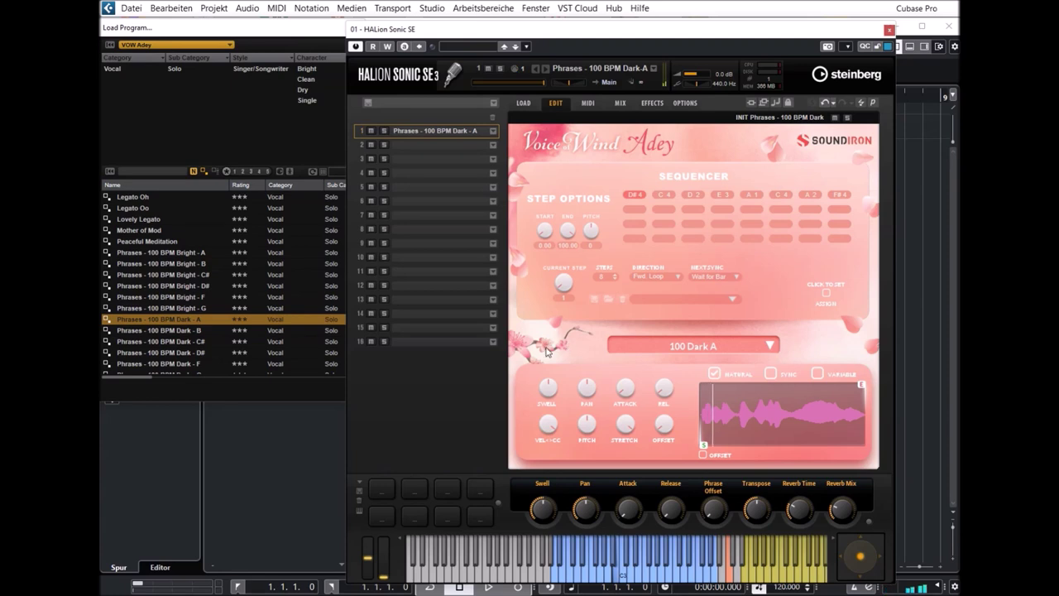
# - Load Phrases - 100 BPM Dark - G, then Phrases - 120 BPM Hum - F
pyautogui.scroll(-3, 244, 297)
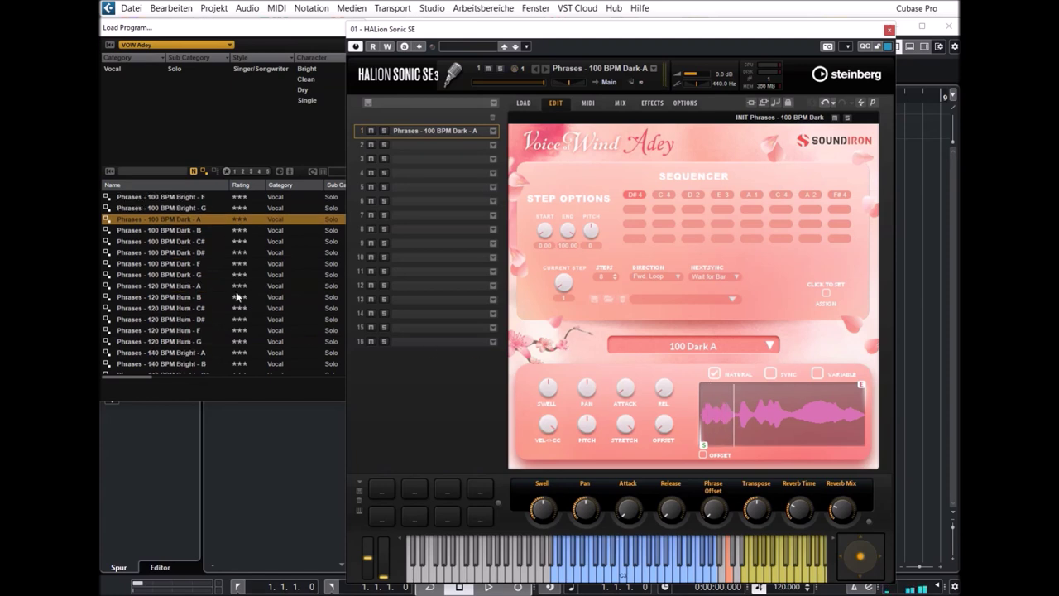
pyautogui.click(173, 274)
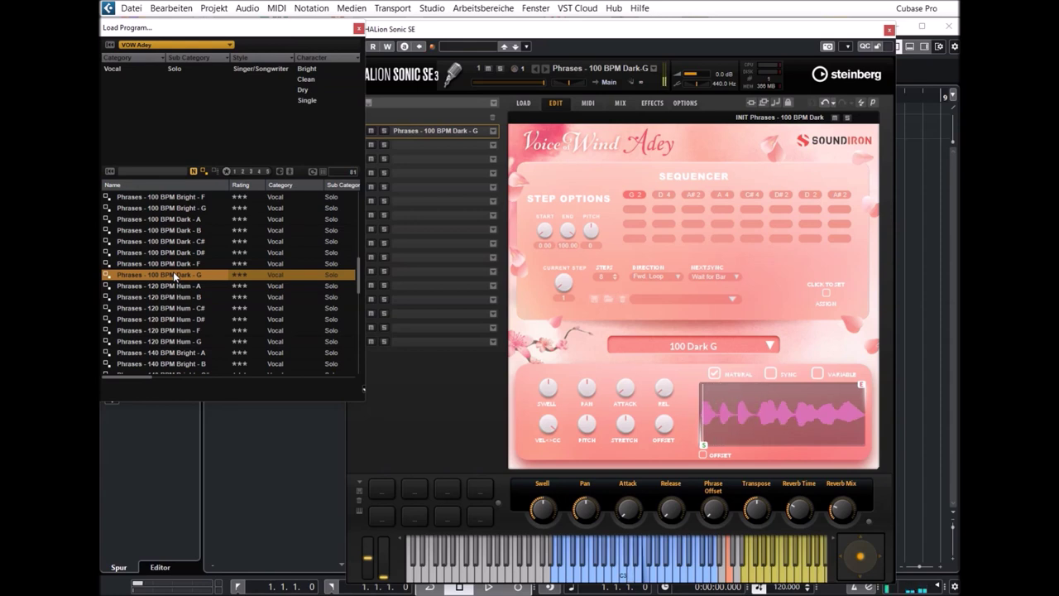
pyautogui.click(149, 329)
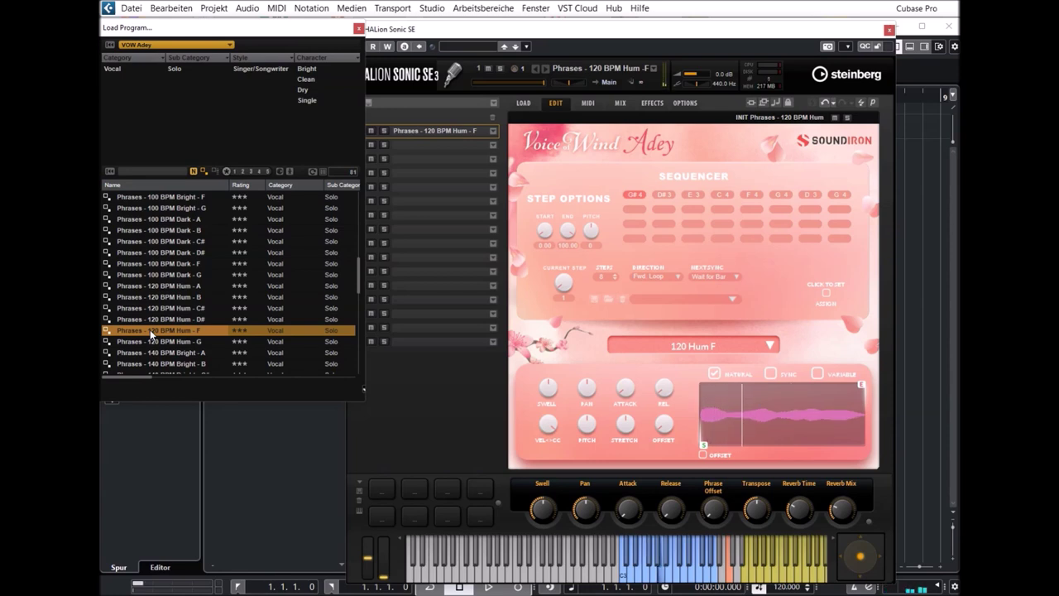
# - Load Phrases - 140 BPM Dark - B and try its Reverb Time knob, then load Phrases - 140 BPM Dark - C
pyautogui.scroll(-5, 171, 310)
pyautogui.click(153, 277)
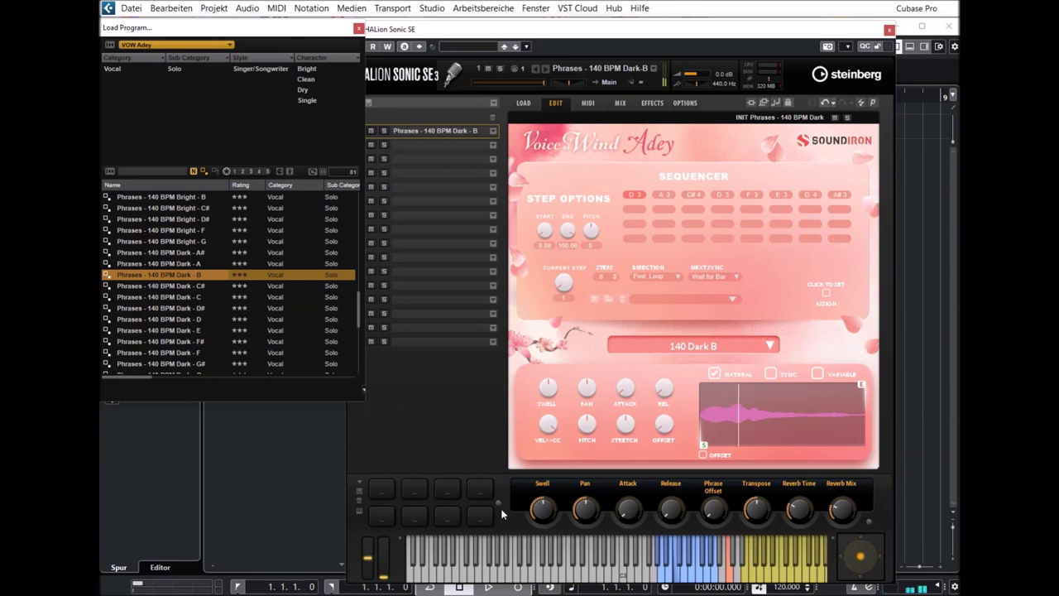
pyautogui.moveTo(799, 516); pyautogui.dragTo(802, 500)
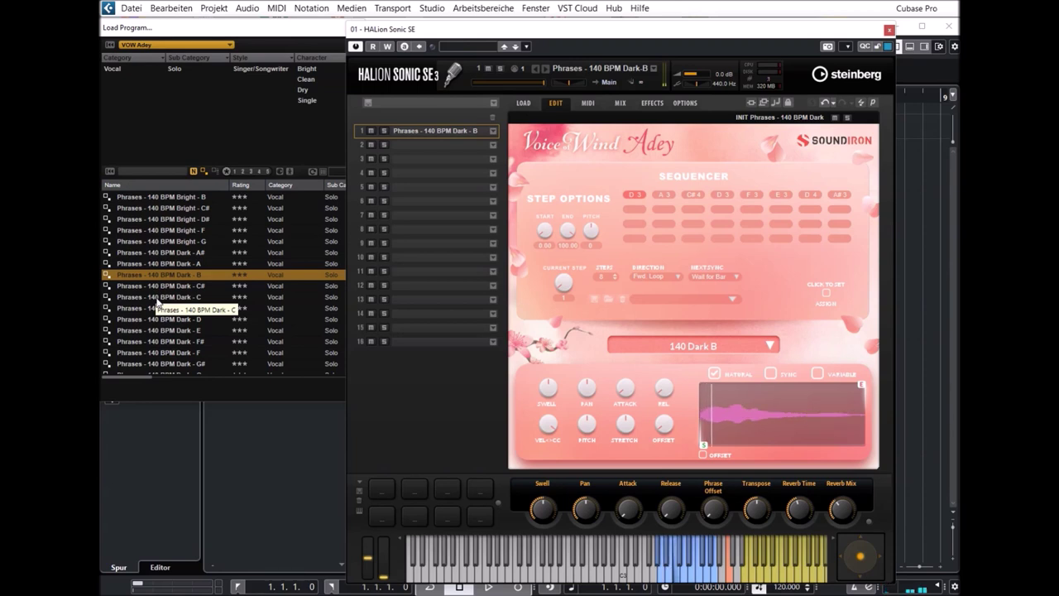
pyautogui.click(157, 297)
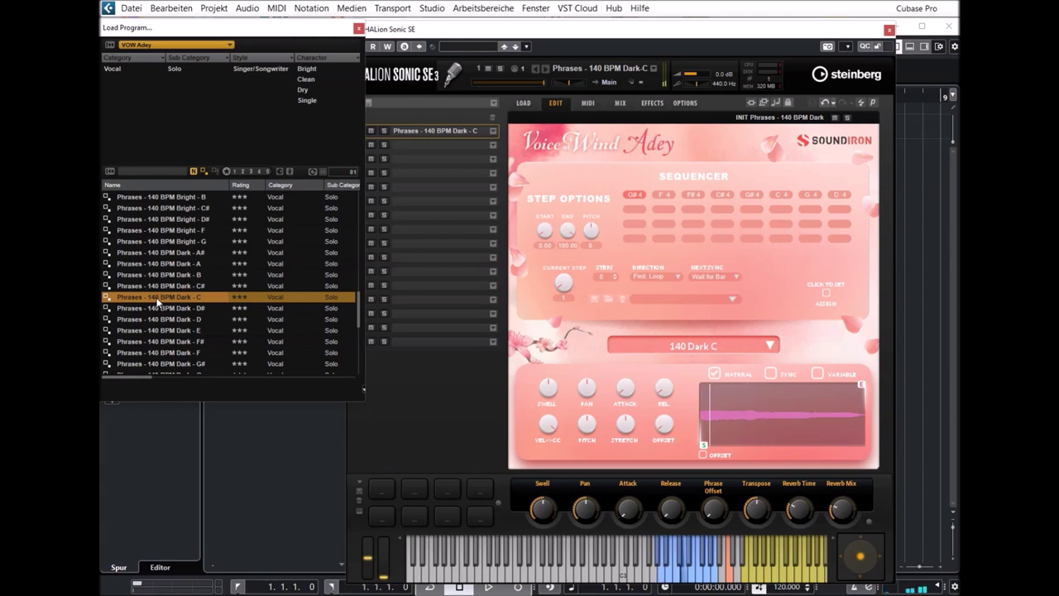
# - Load Radio Crackle, then Staccato Ah, and audition each program with the blue playable keys
pyautogui.scroll(-3, 173, 292)
pyautogui.click(144, 286)
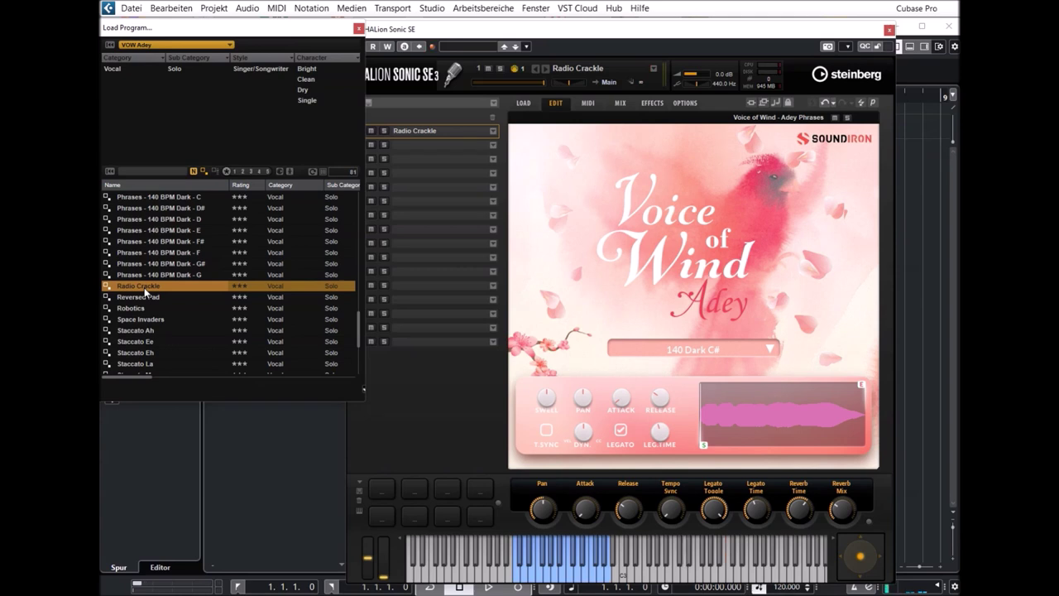
pyautogui.click(548, 574)
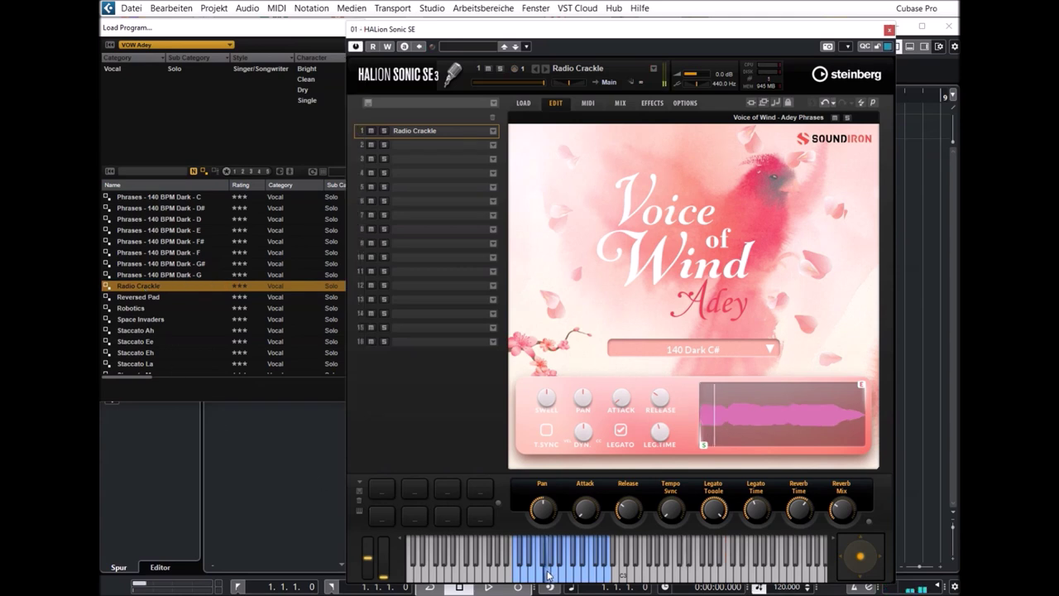
pyautogui.click(135, 330)
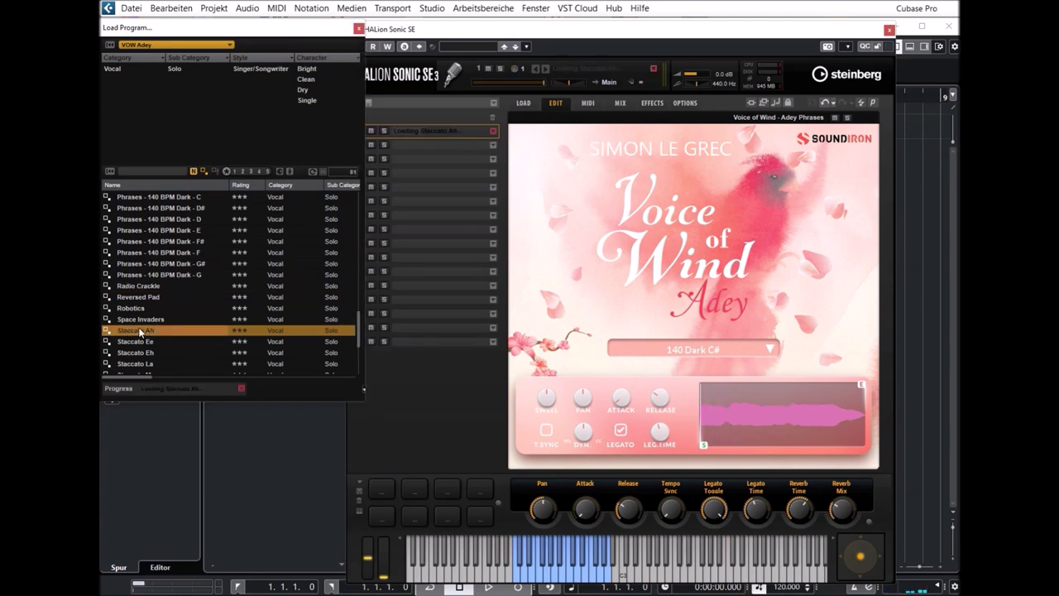
pyautogui.click(640, 577)
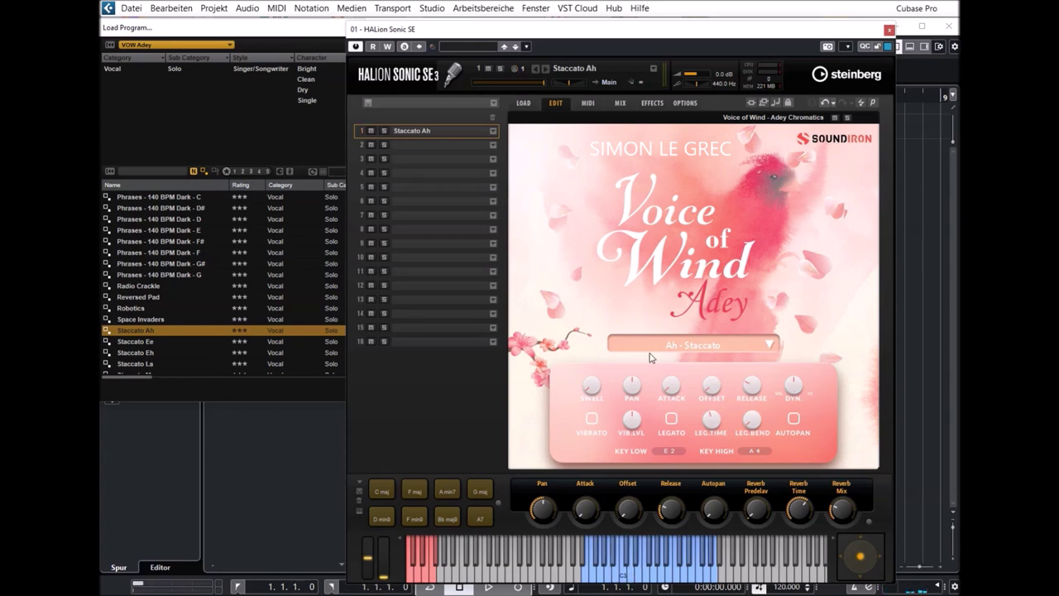
# - Switch the Staccato Ah program's articulation to Ee - Sustain, then Mm - Sustain, then Ee p - True Legato
pyautogui.click(683, 347)
pyautogui.click(684, 372)
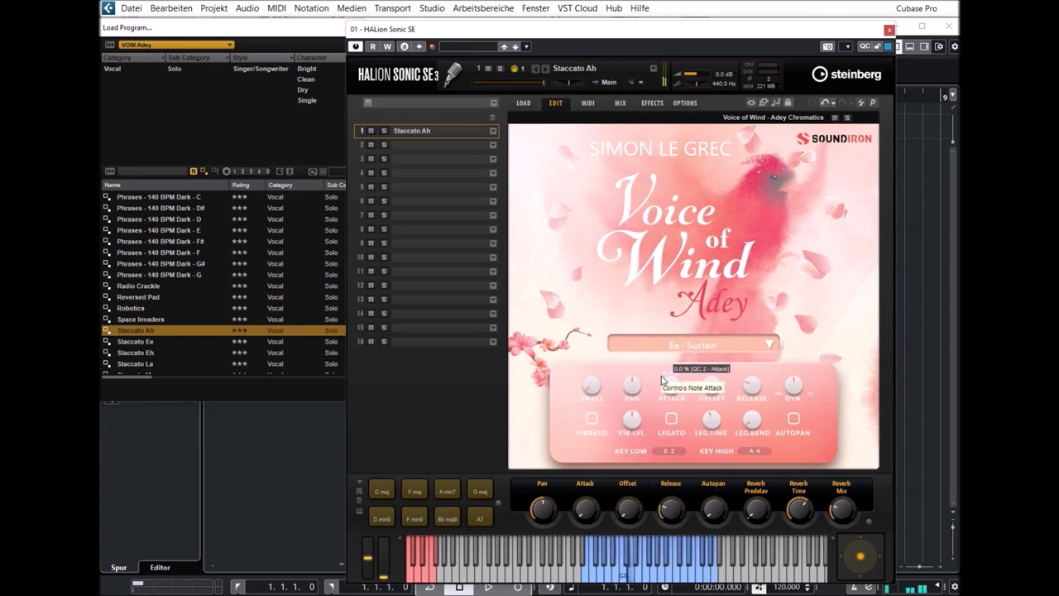
pyautogui.click(712, 345)
pyautogui.click(674, 400)
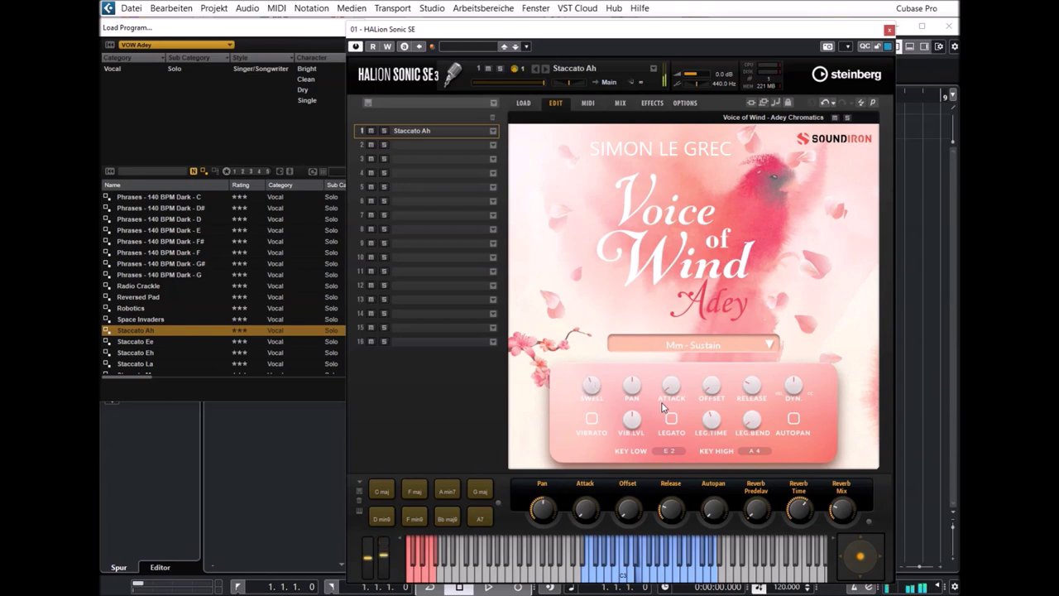
pyautogui.click(674, 347)
pyautogui.click(671, 445)
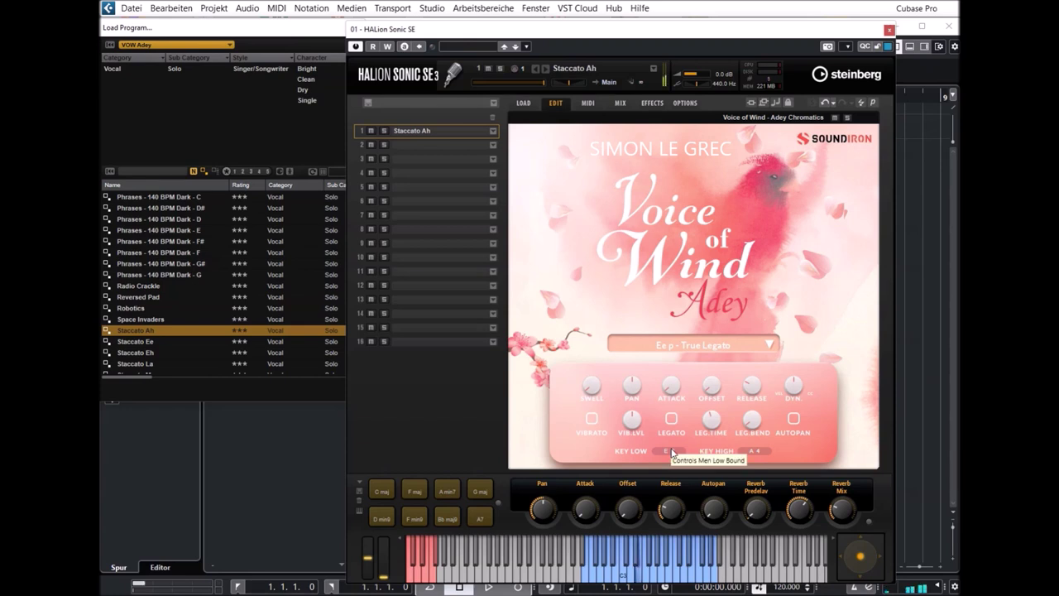
# - Load and audition the programs Staccato Oo, Sustain Mm, Techno Echo and Whispers one after another
pyautogui.scroll(-4, 151, 273)
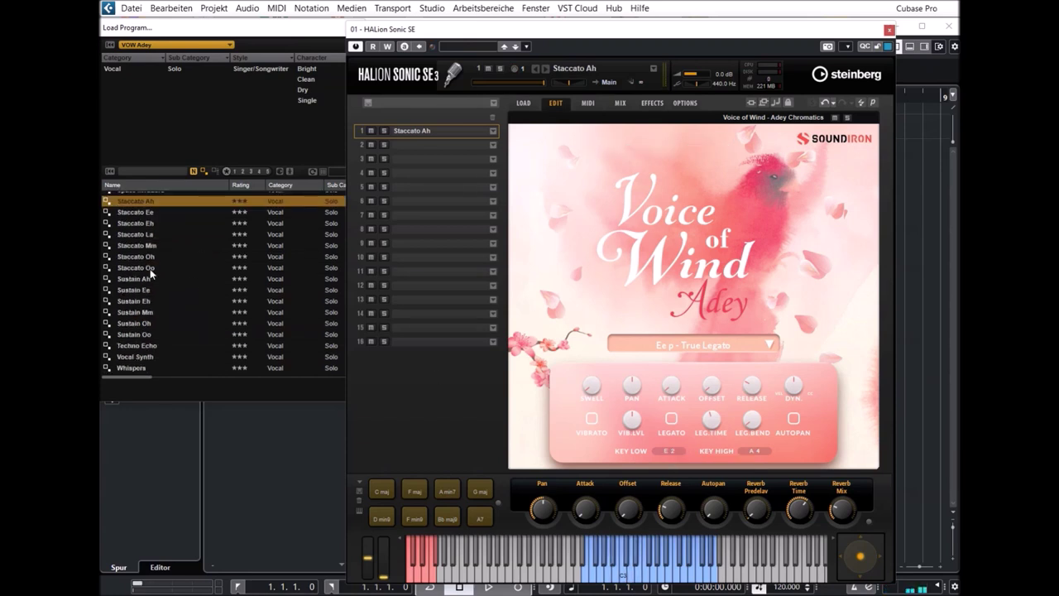
pyautogui.click(150, 268)
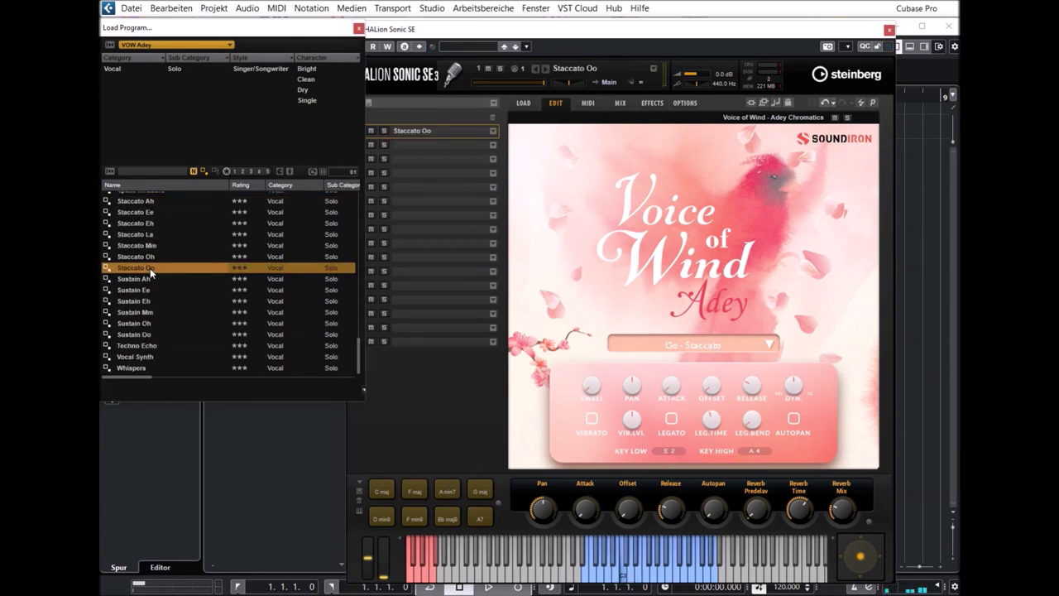
pyautogui.click(130, 314)
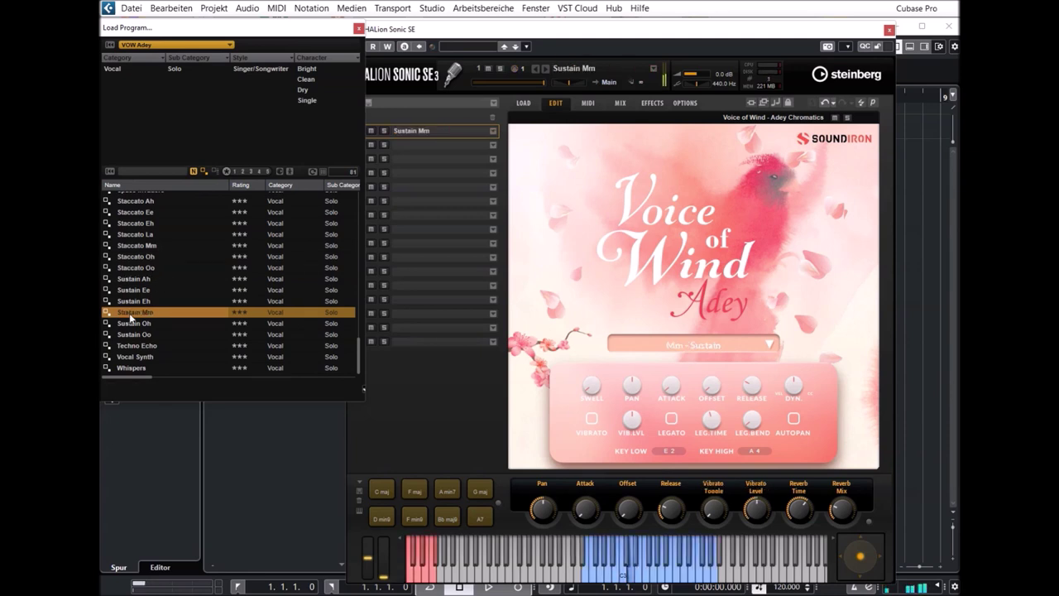
pyautogui.click(139, 345)
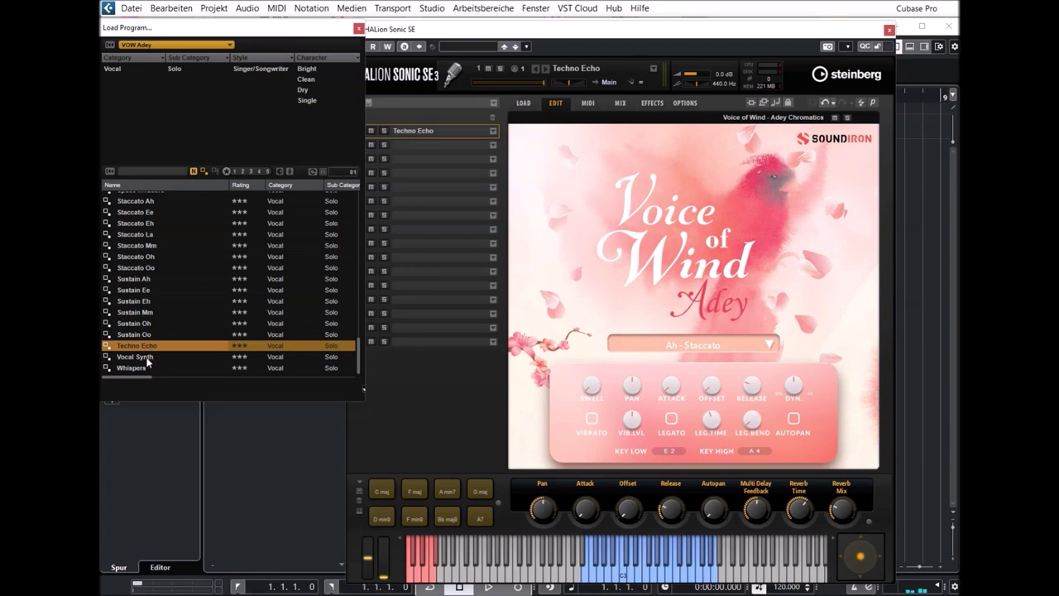
pyautogui.click(138, 365)
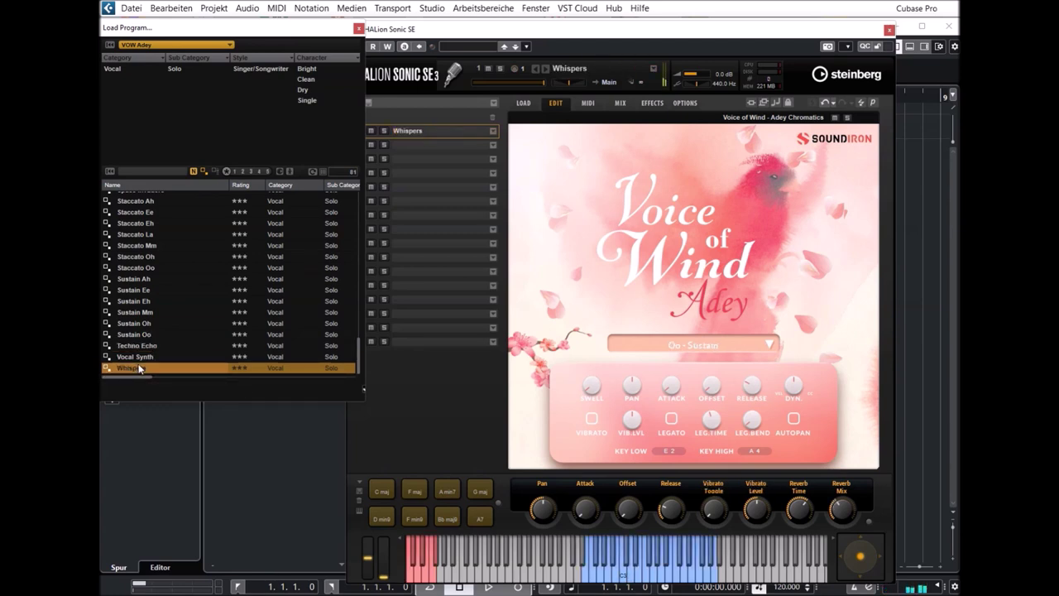
# - Turn the Whispers program's Reverb Time and Reverb Mix down to minimum, and try its Vibrato Toggle and Offset knobs
pyautogui.click(799, 507)
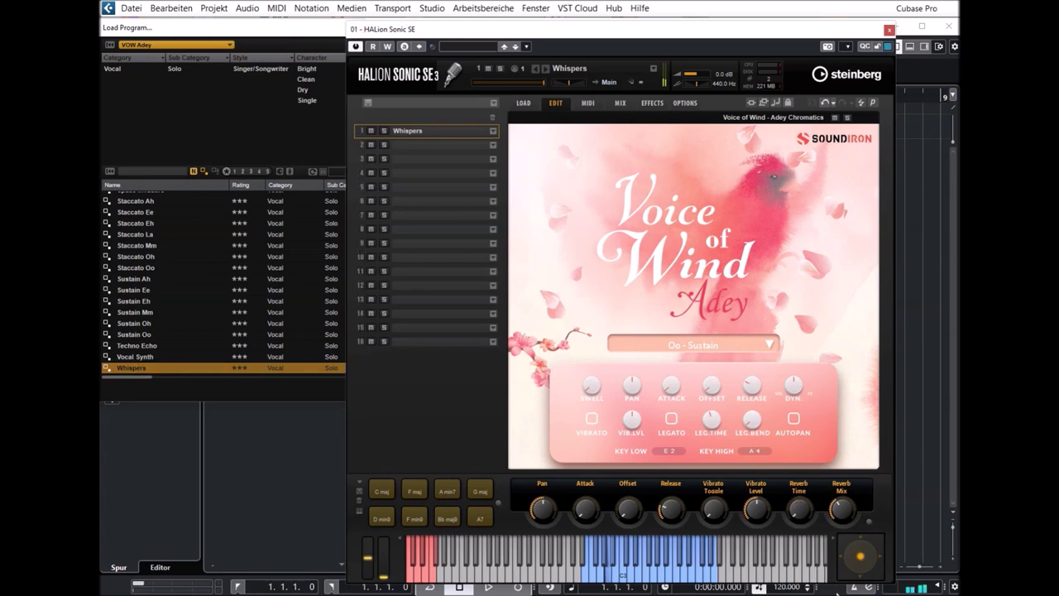
pyautogui.click(713, 509)
pyautogui.moveTo(712, 507); pyautogui.dragTo(700, 552)
pyautogui.moveTo(626, 507)
pyautogui.mouseDown()
pyautogui.moveTo(635, 348)
pyautogui.moveTo(627, 508)
pyautogui.mouseUp()
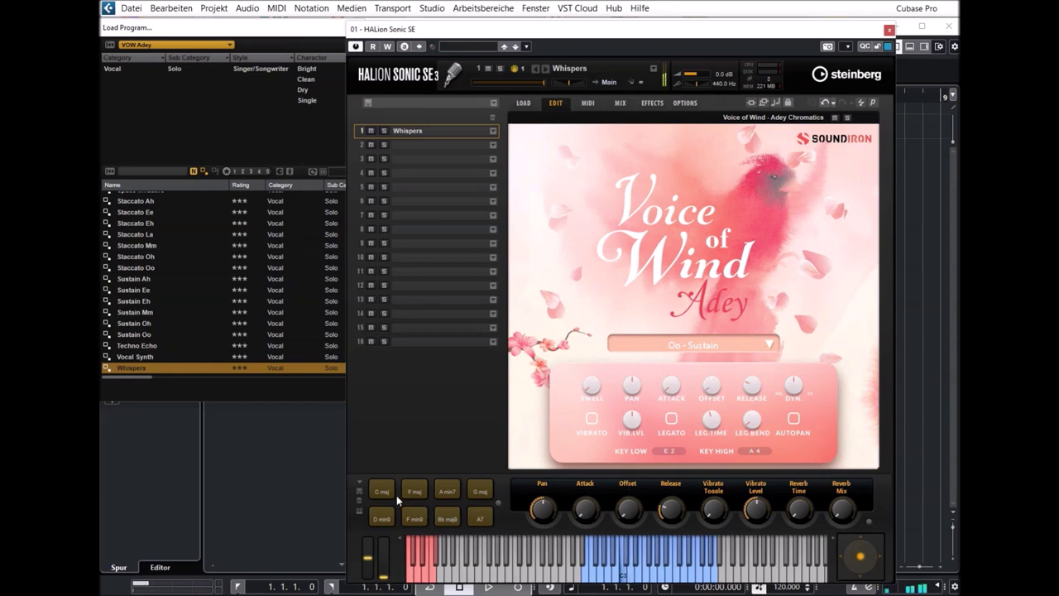
# - Audition the Whispers program with the F maj, A7 and G maj chord pads
pyautogui.click(423, 490)
pyautogui.click(477, 518)
pyautogui.click(477, 494)
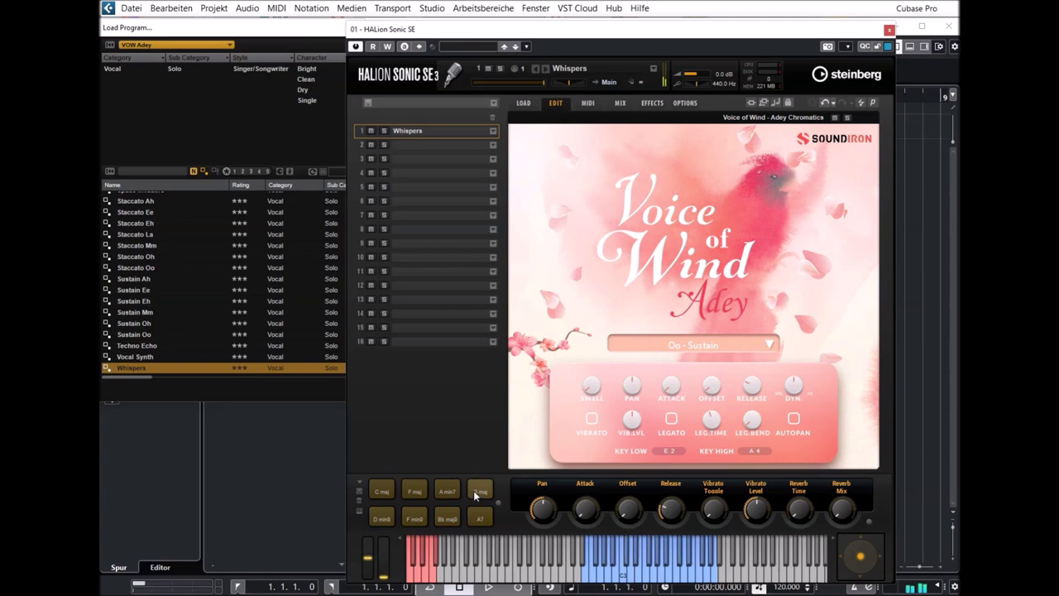